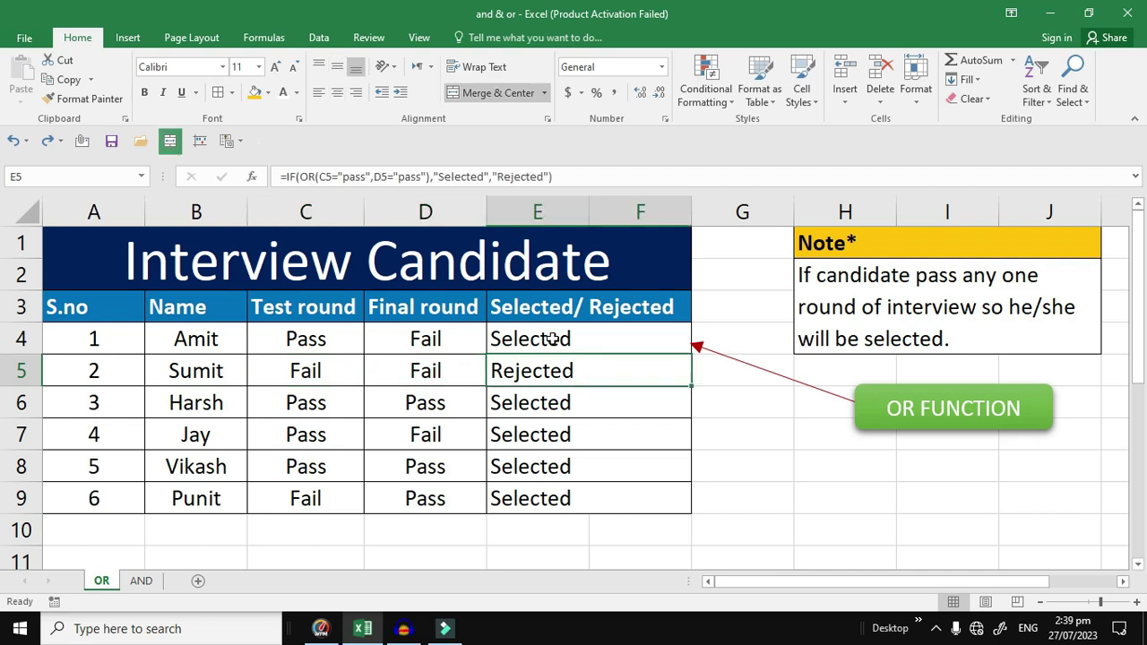
- Clear the existing results from E4:E9 in the Selected/Rejected column of the OR sheet
{"action": "left_click", "coordinate": [980, 437]}
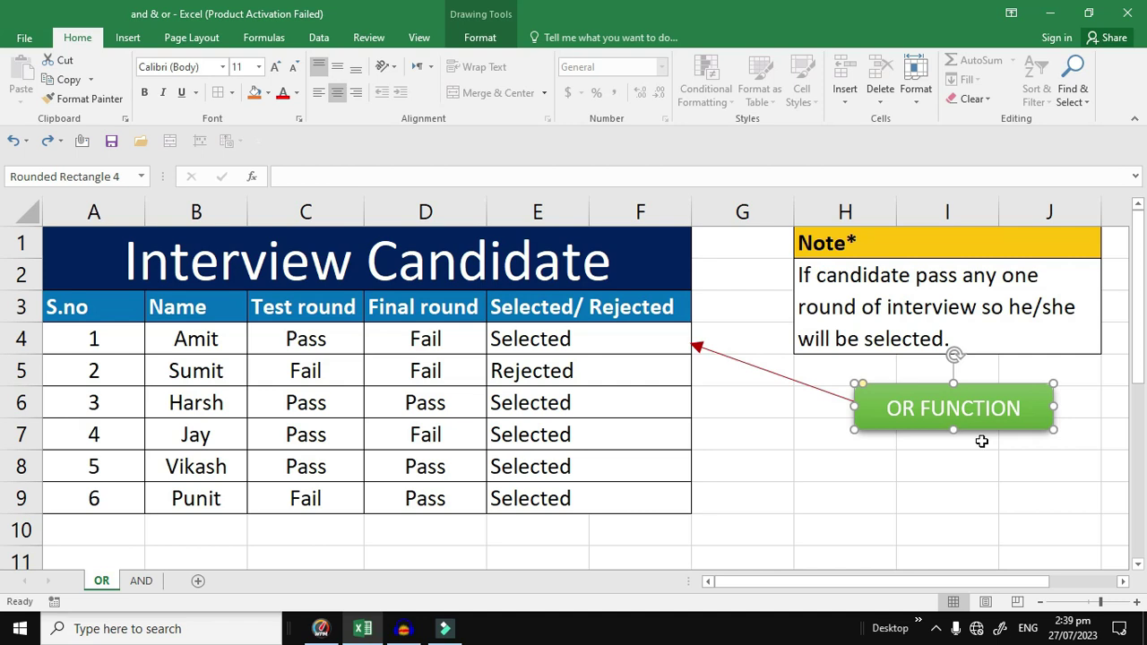
{"action": "left_click_drag", "start_coordinate": [591, 339], "coordinate": [607, 507]}
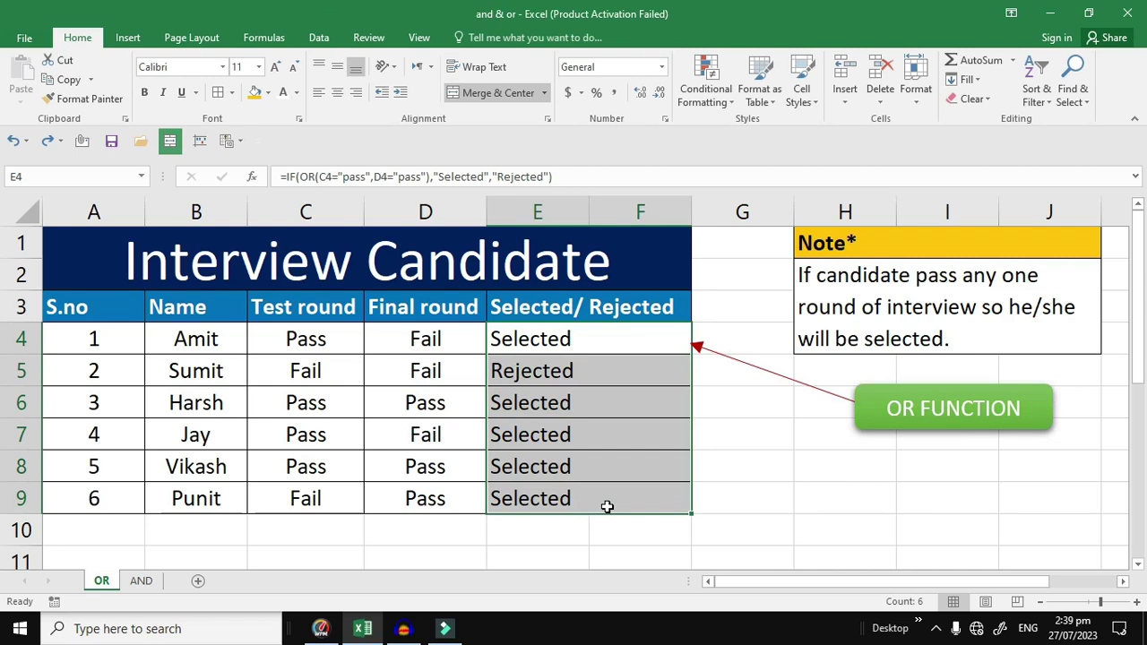
{"action": "key", "text": "Delete"}
- Enter the formula =OR(C4="pass",D4="pass") in cell E4
{"action": "left_click", "coordinate": [544, 348]}
{"action": "type", "text": "=or"}
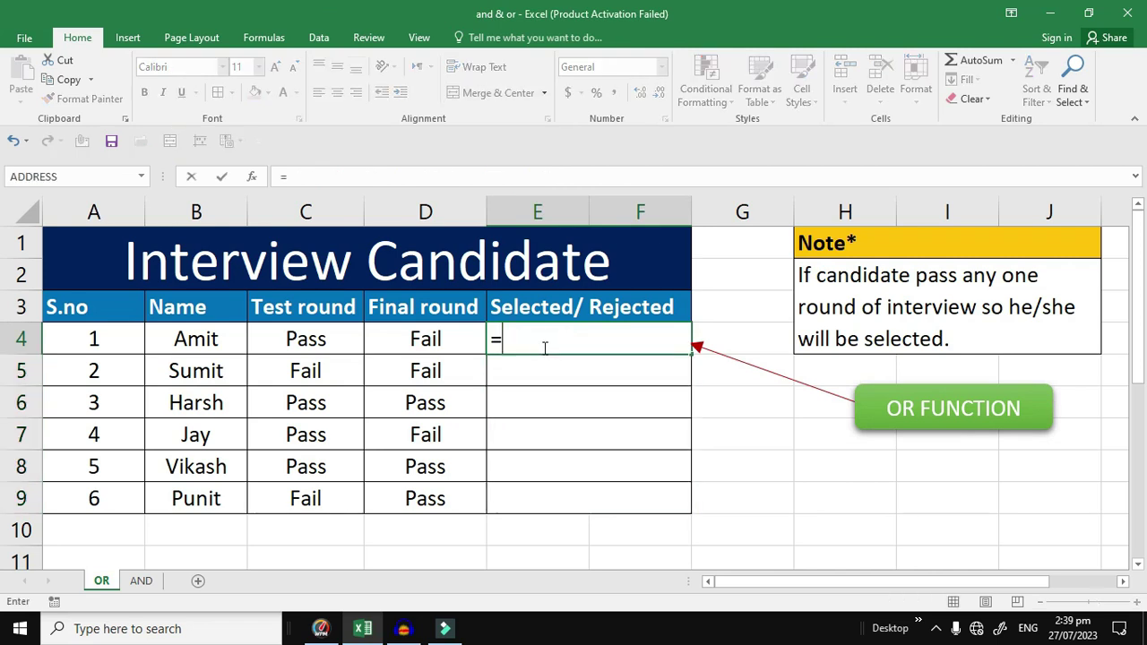
{"action": "key", "text": "Tab"}
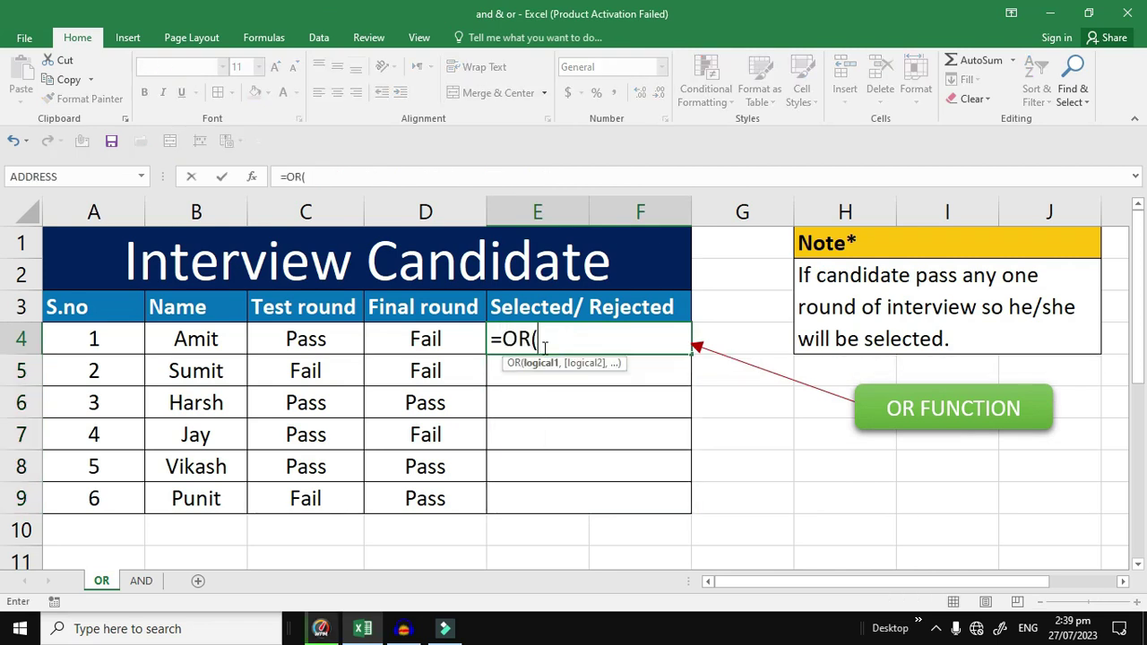
{"action": "left_click", "coordinate": [325, 342]}
{"action": "type", "text": "=\"passs\","}
{"action": "left_click", "coordinate": [384, 338]}
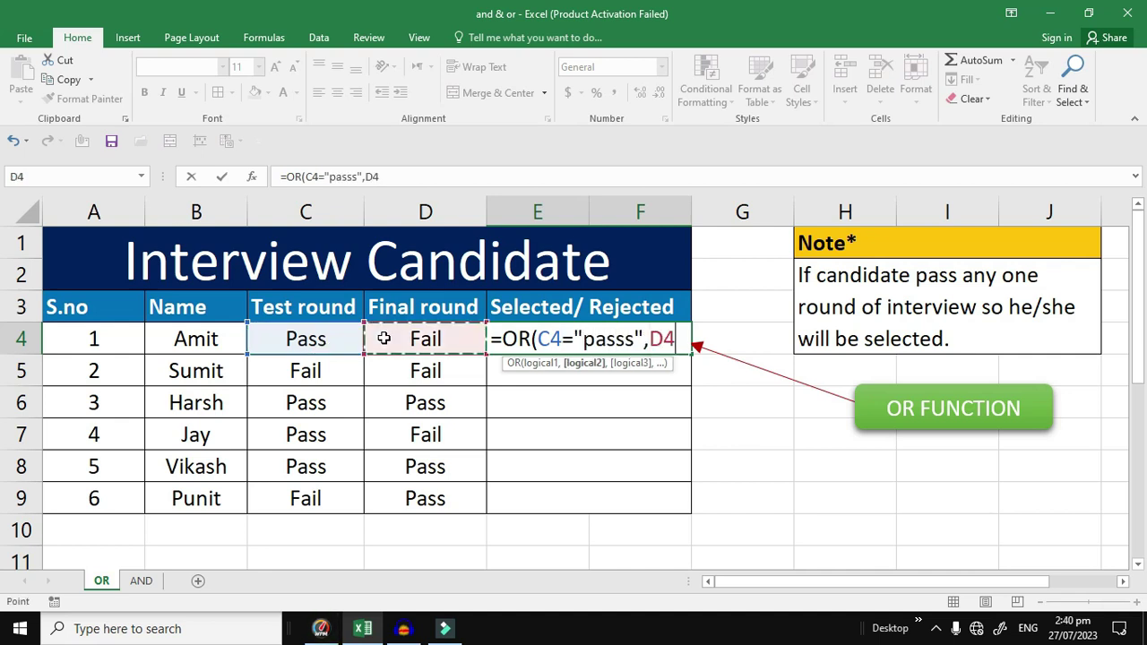
{"action": "type", "text": "=\"pass\""}
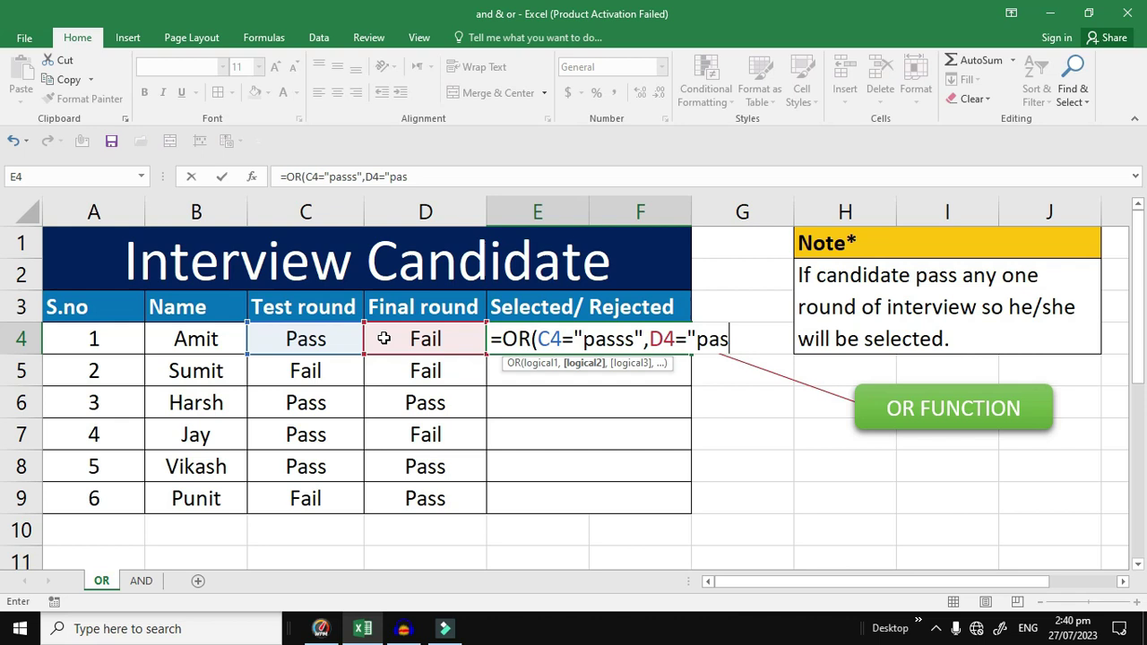
{"action": "type", "text": ")"}
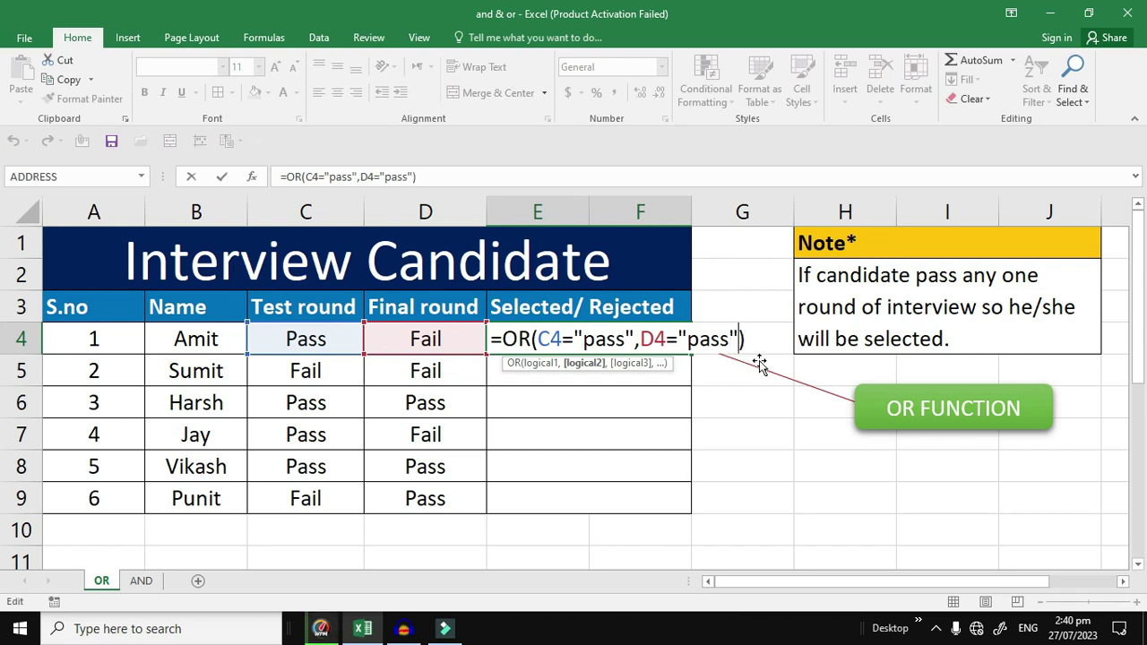
{"action": "key", "text": "Return"}
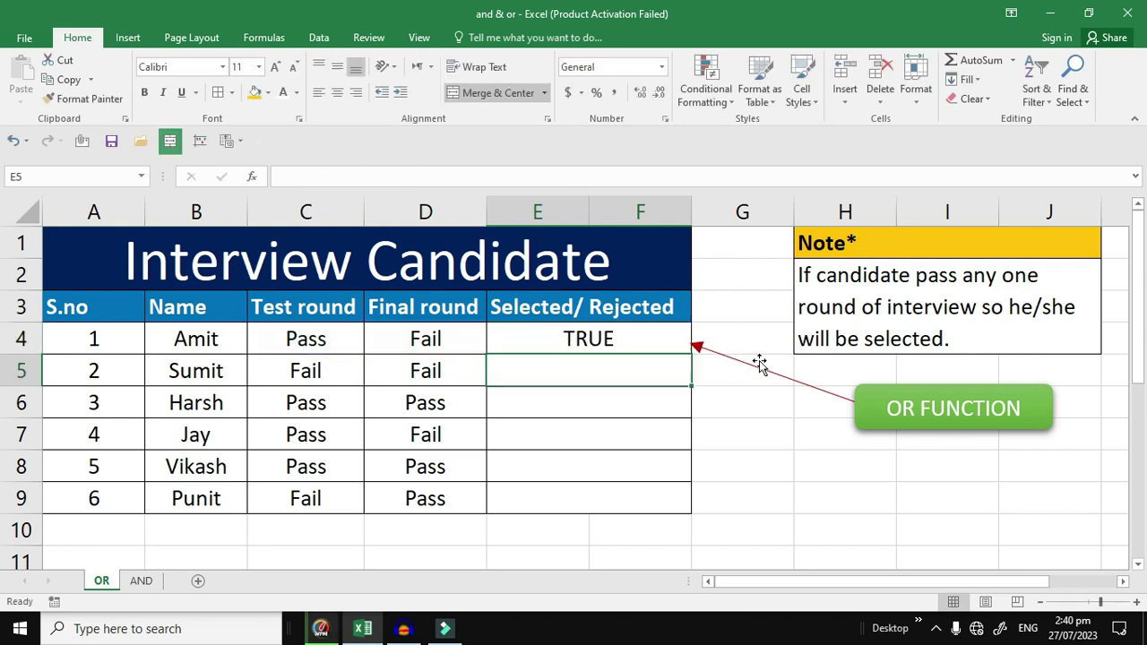
- Fill the OR formula from E4 down to E9, and clear that range once its results have been checked
{"action": "left_click", "coordinate": [649, 342]}
{"action": "left_click_drag", "start_coordinate": [692, 357], "coordinate": [691, 515]}
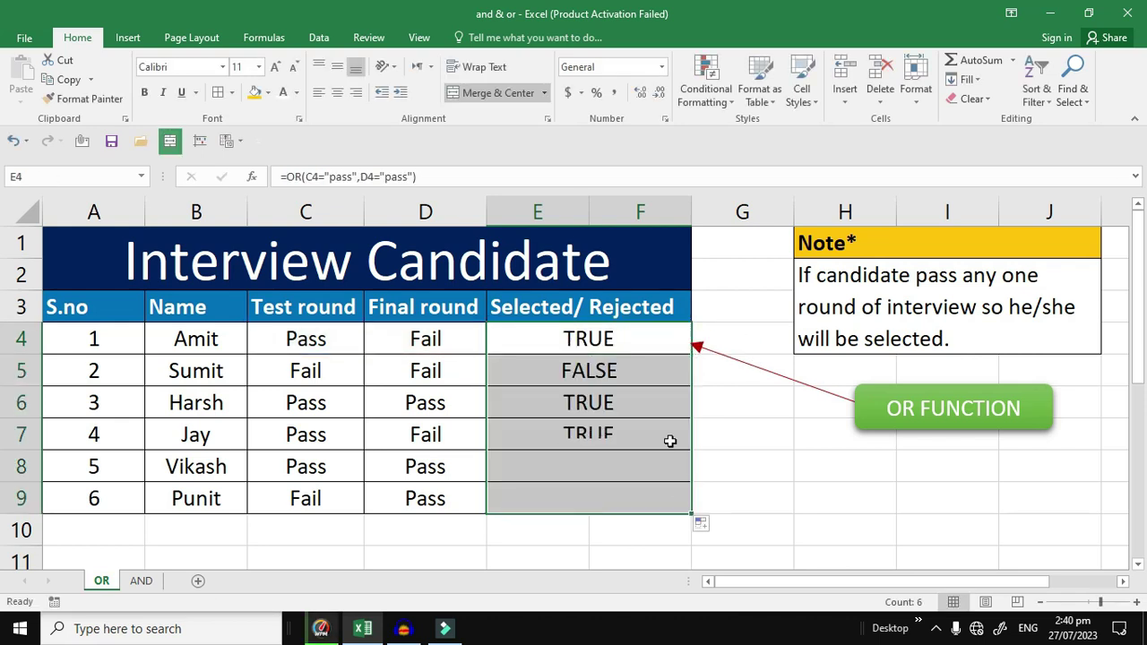
{"action": "left_click", "coordinate": [592, 339]}
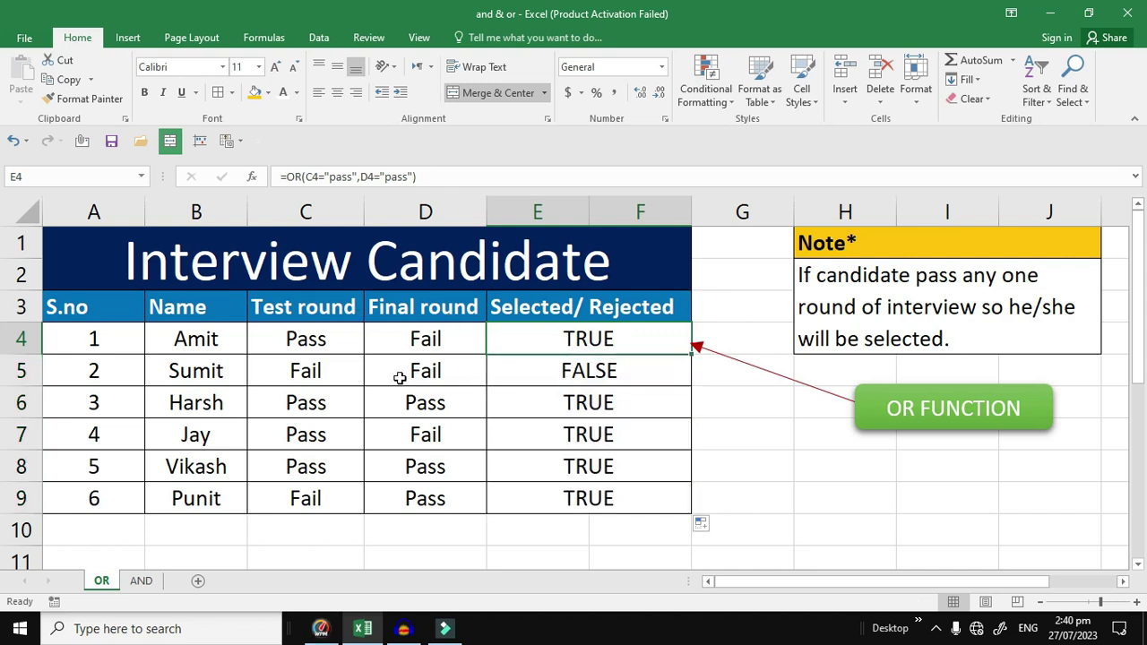
{"action": "left_click", "coordinate": [609, 377]}
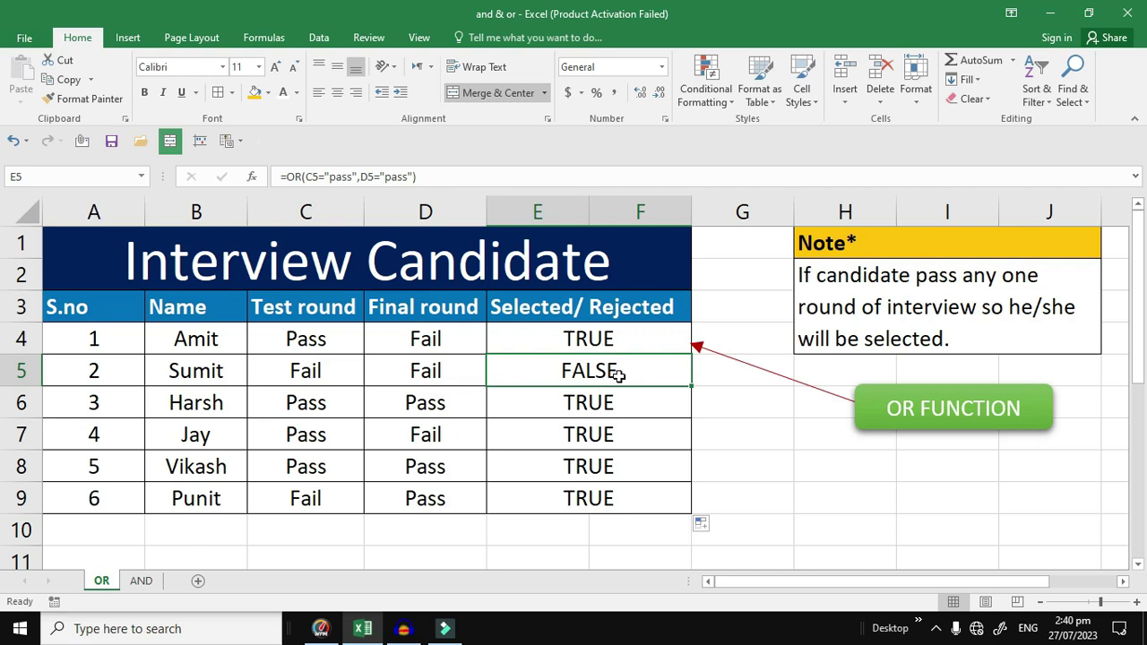
{"action": "left_click_drag", "start_coordinate": [625, 341], "coordinate": [643, 508]}
{"action": "key", "text": "Delete"}
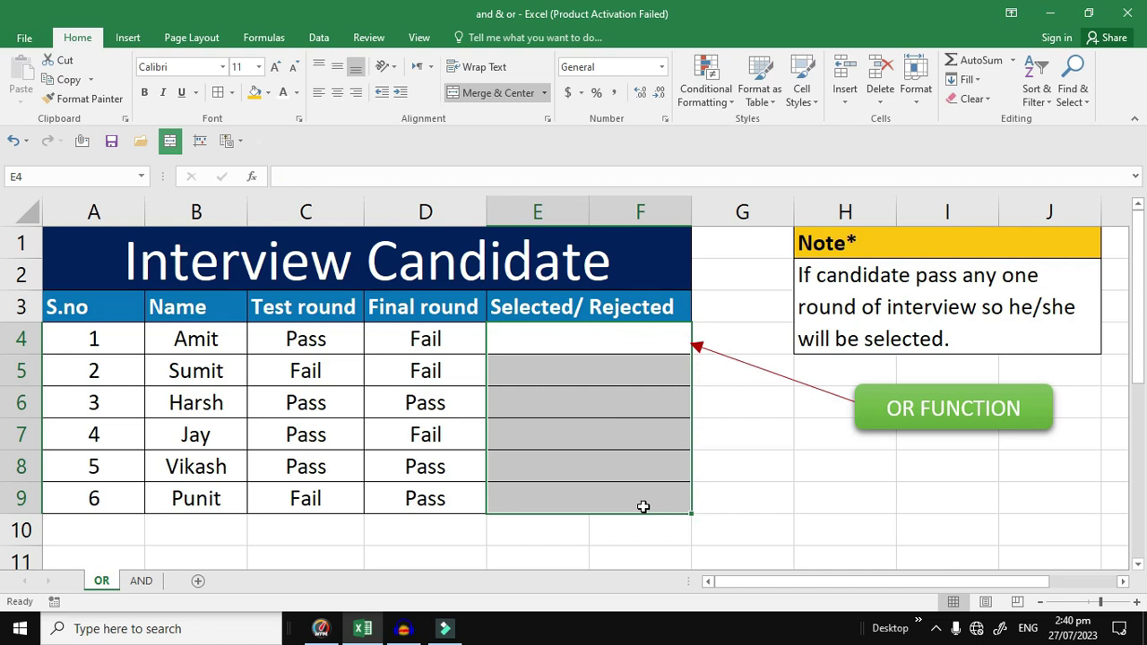
- Begin an IF formula in E4 with OR(C4="Pass",D4="Pass") as its logical test
{"action": "left_click", "coordinate": [577, 336]}
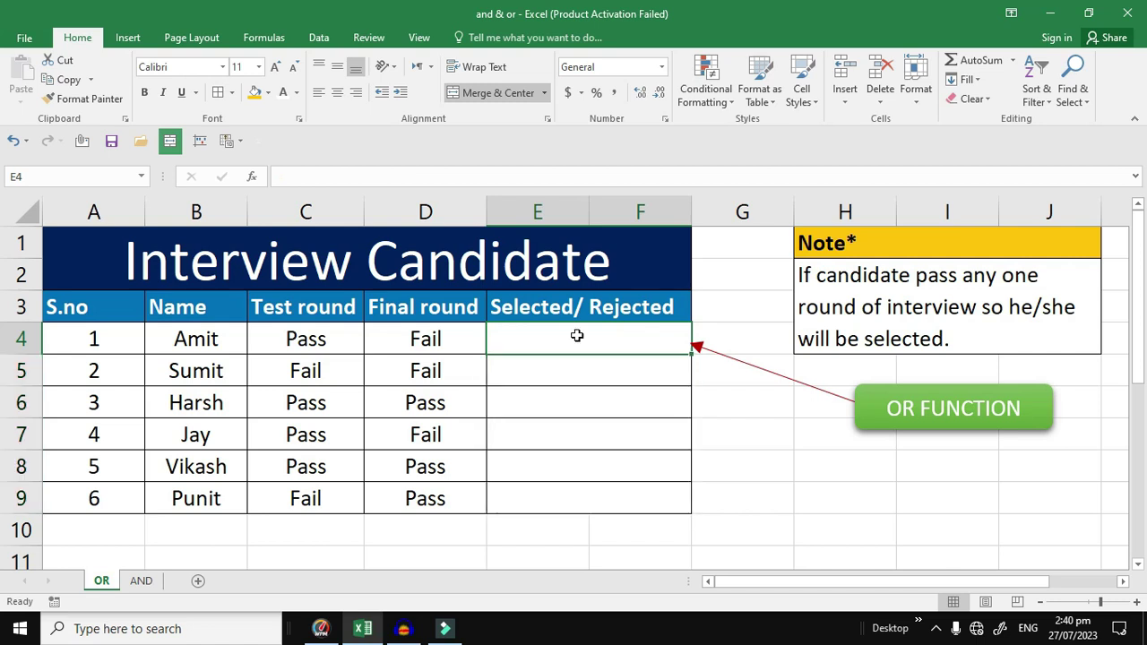
{"action": "type", "text": "="}
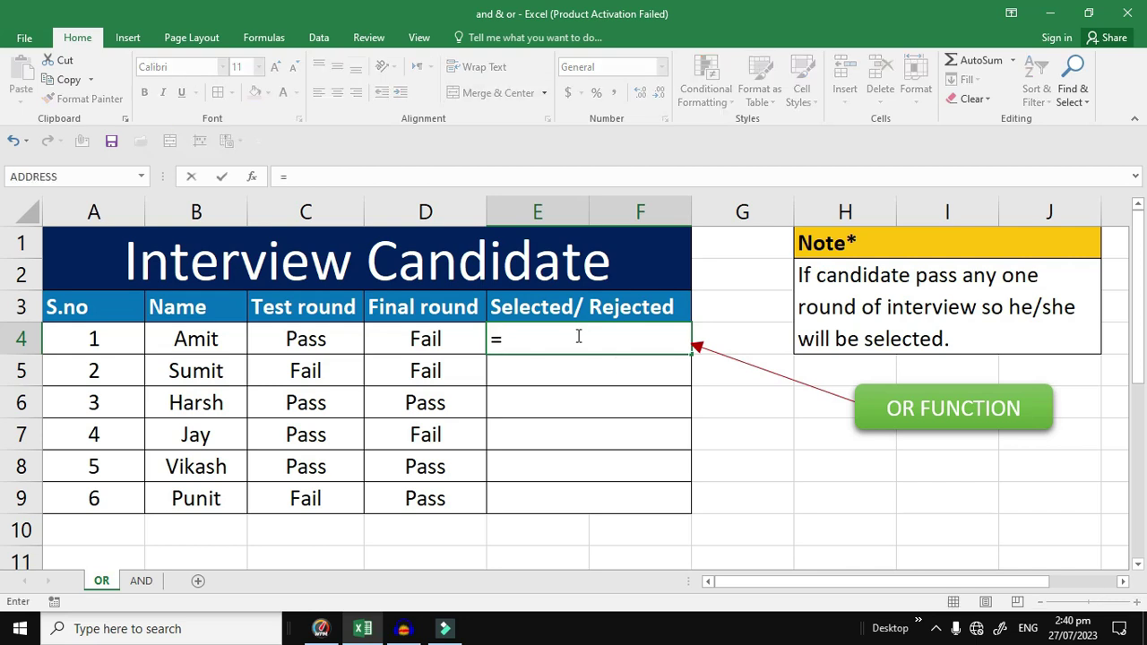
{"action": "type", "text": "if"}
{"action": "key", "text": "Tab"}
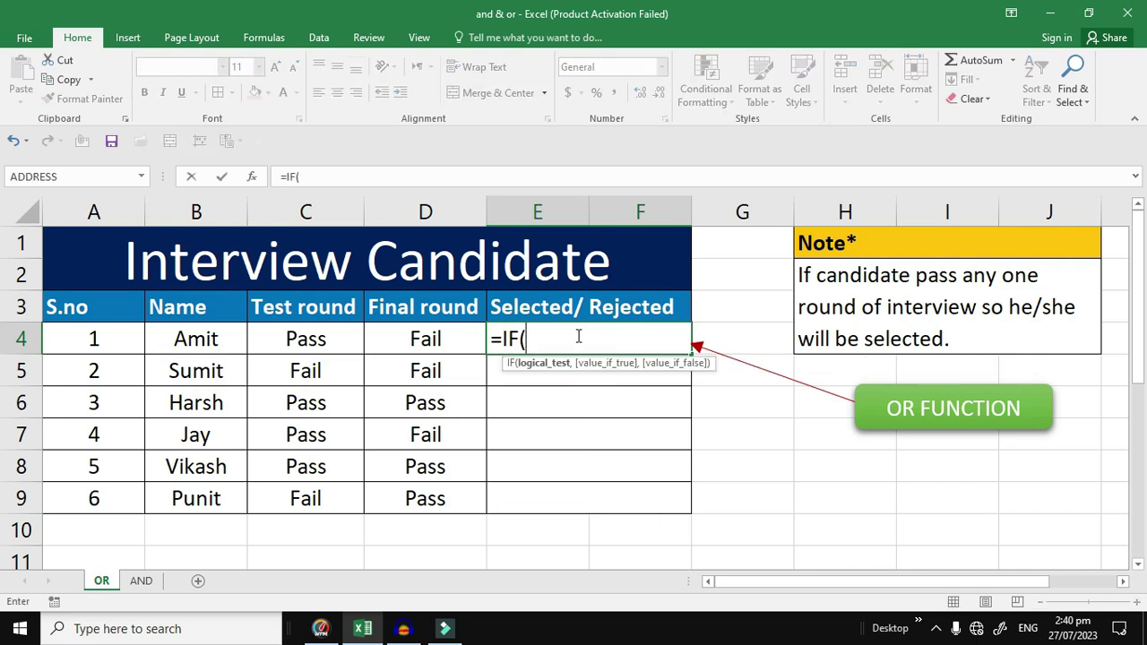
{"action": "type", "text": "or"}
{"action": "key", "text": "Tab"}
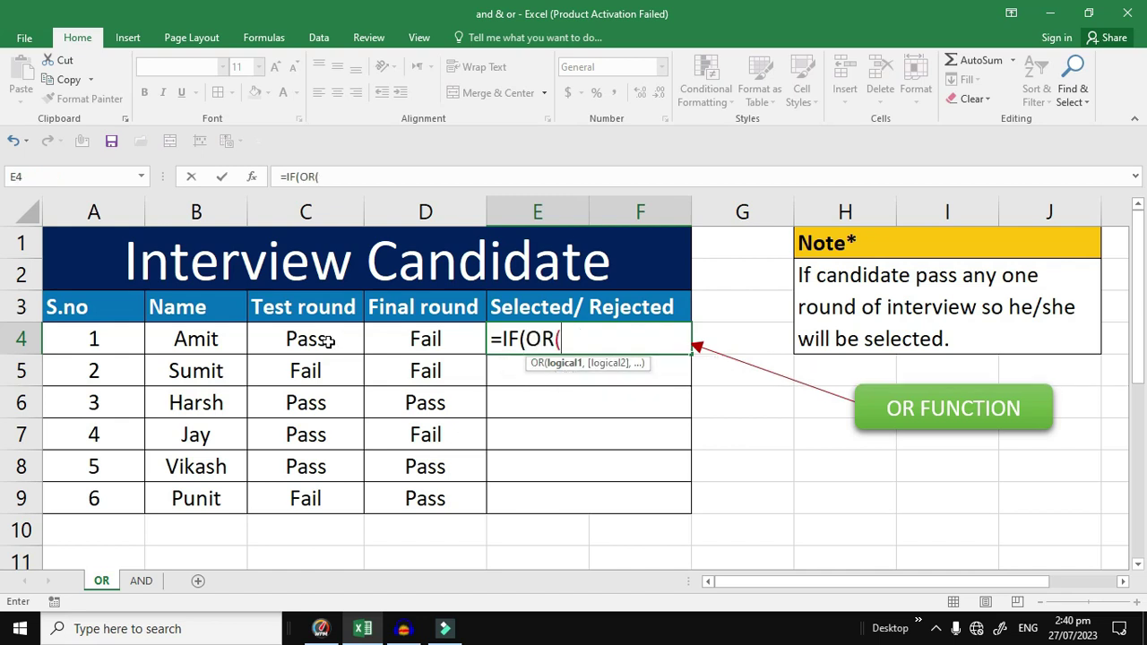
{"action": "left_click", "coordinate": [329, 341]}
{"action": "type", "text": "=\"Pass\","}
{"action": "left_click", "coordinate": [419, 344]}
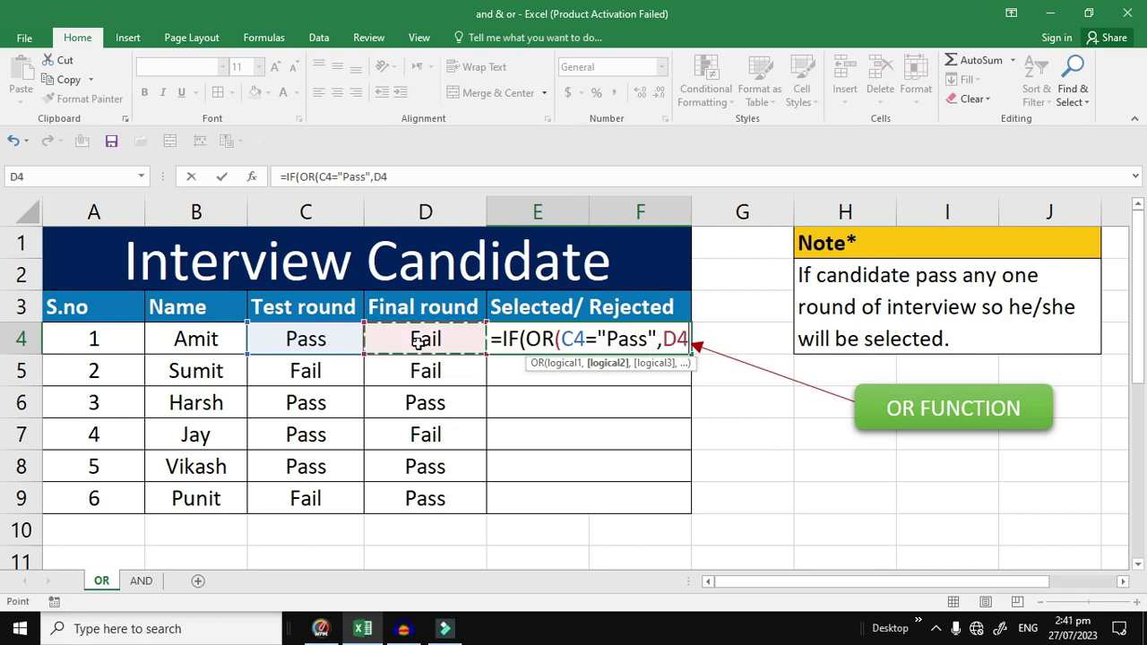
{"action": "type", "text": "=\"Pas"}
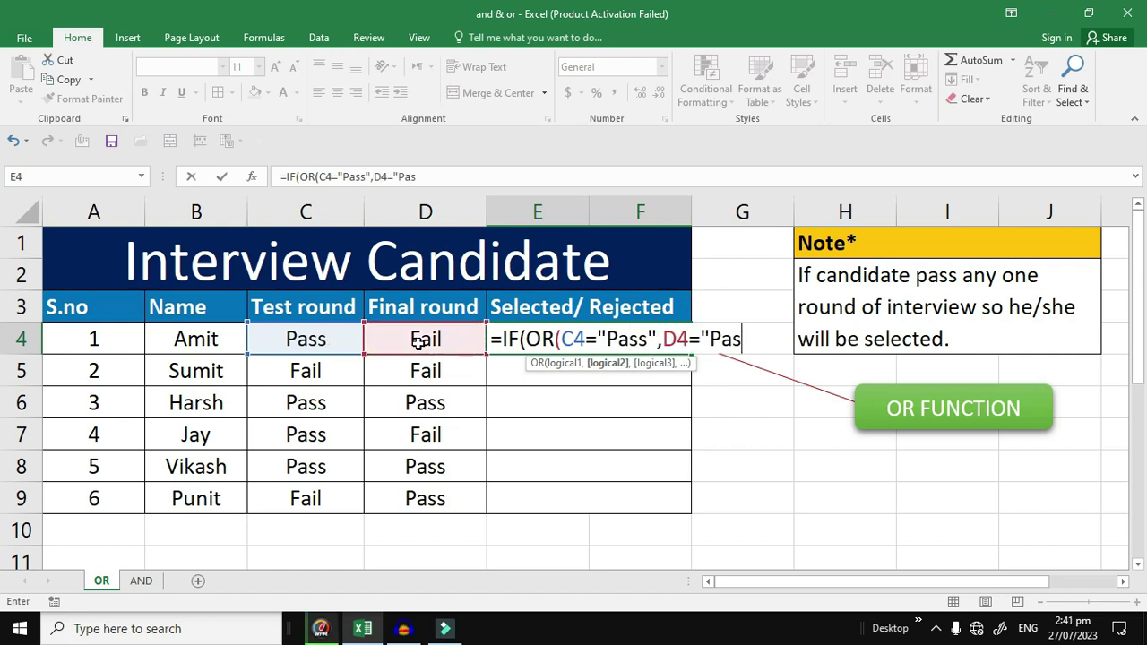
{"action": "type", "text": "s\"),\""}
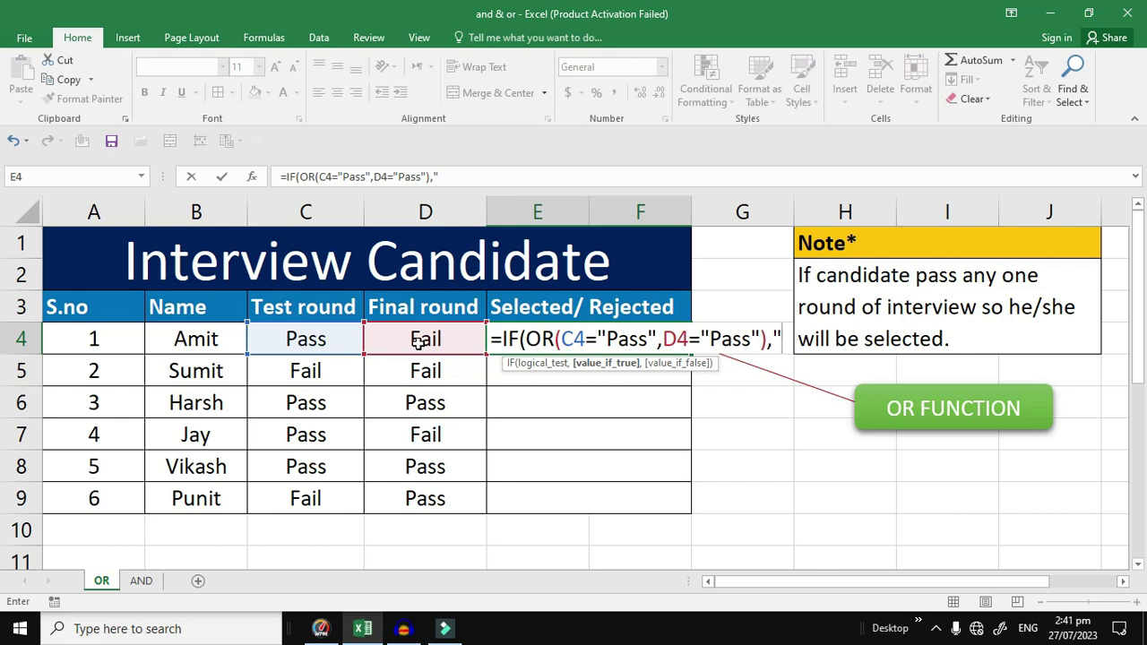
- Complete the IF formula in E4 with "Selected" as the true value and "Rejected" as the false value
{"action": "type", "text": "Selected\","}
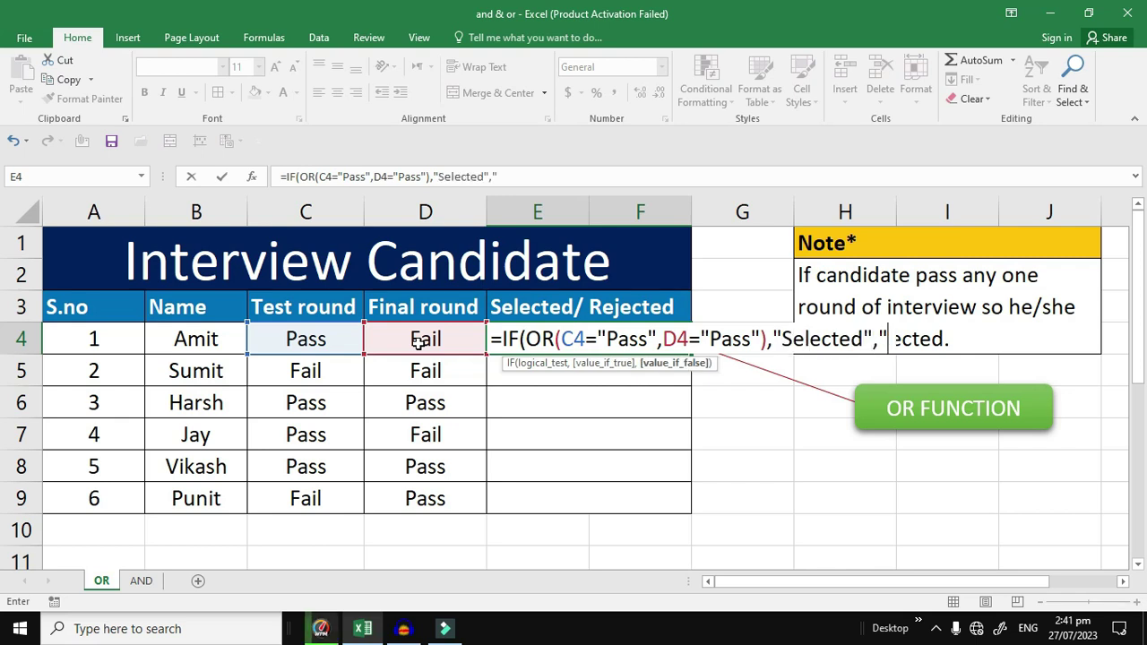
{"action": "type", "text": "\""}
{"action": "type", "text": "Reejected\")"}
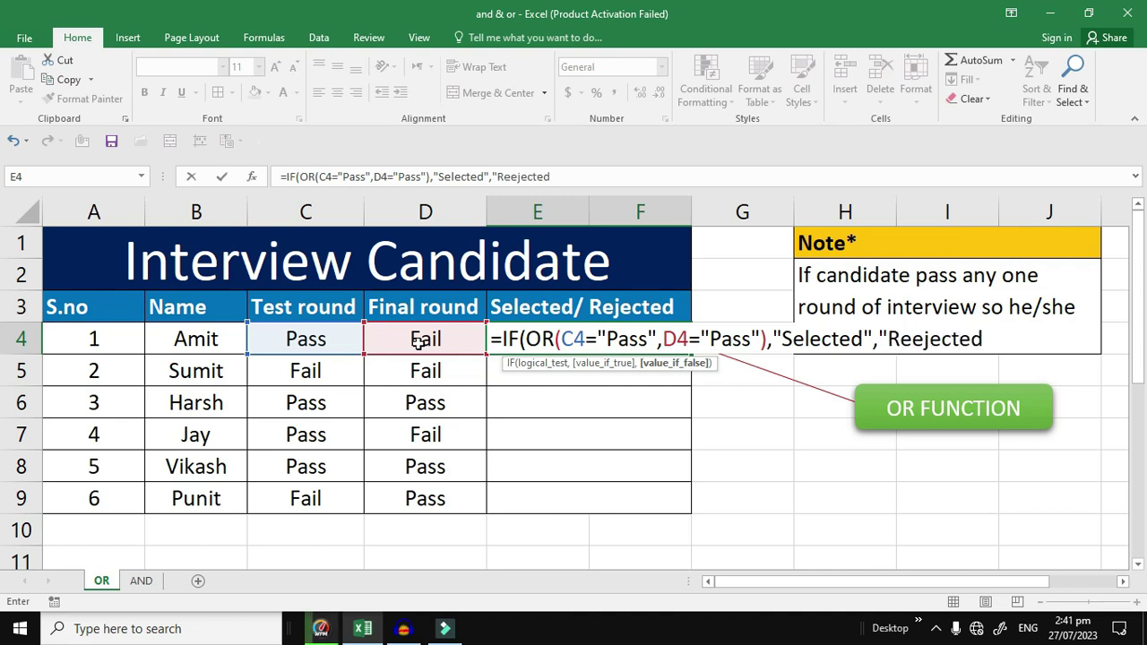
{"action": "key", "text": "Return"}
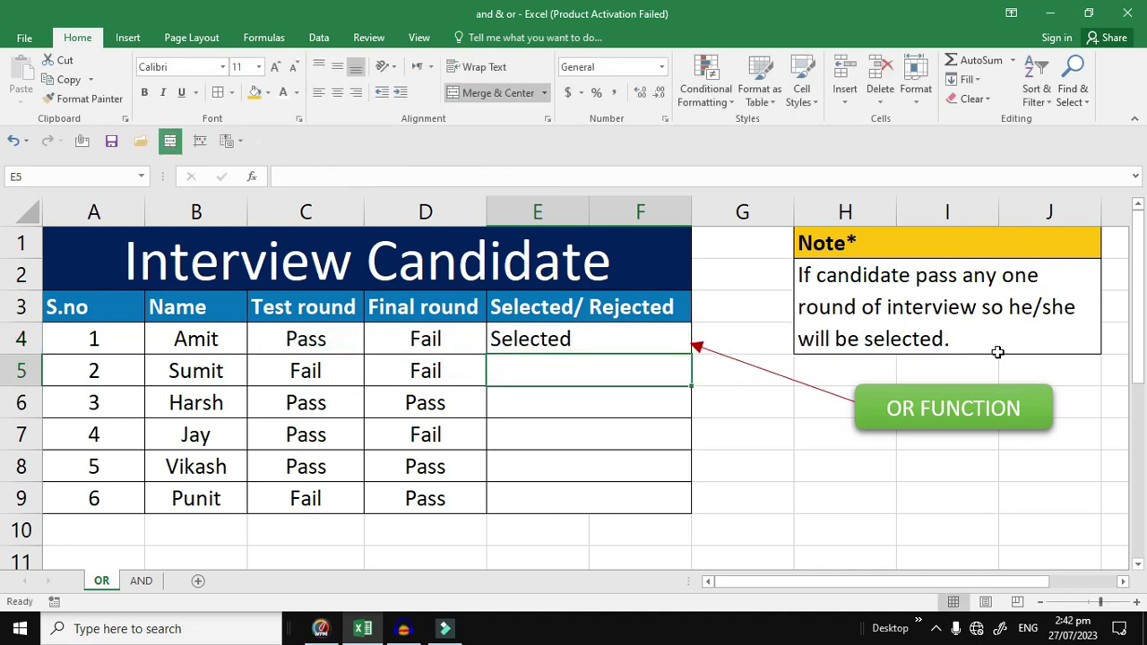
- Compare the result in E4 with the test and final round entries in row 4, and examine those in row 5
{"action": "left_click", "coordinate": [584, 339]}
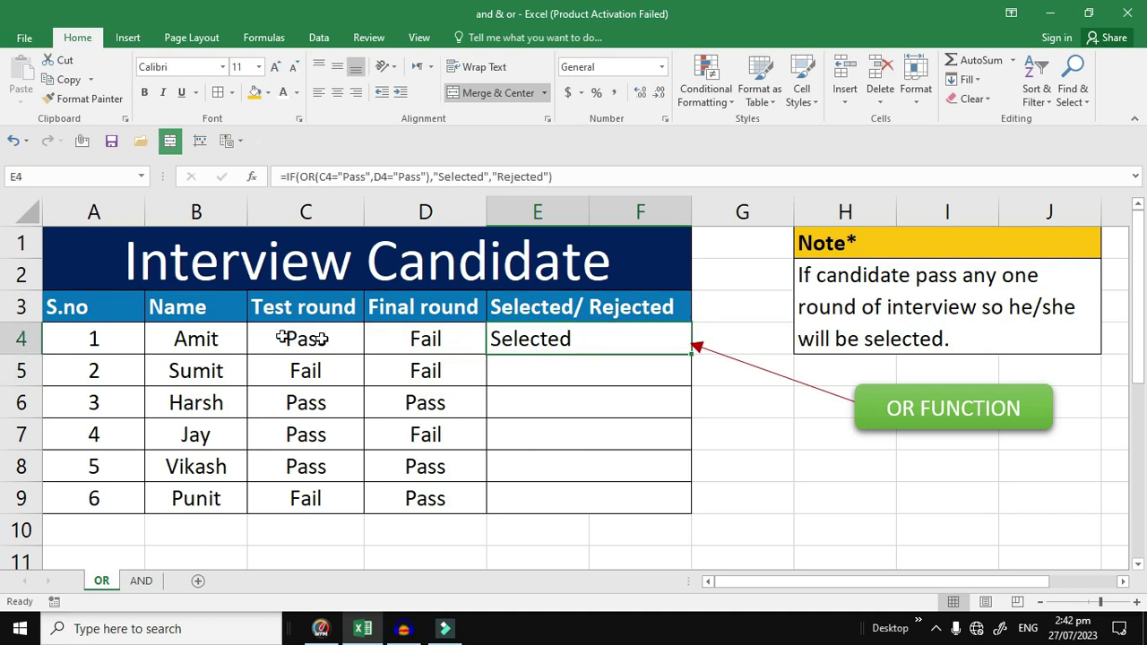
{"action": "left_click", "coordinate": [226, 345]}
{"action": "left_click", "coordinate": [312, 339]}
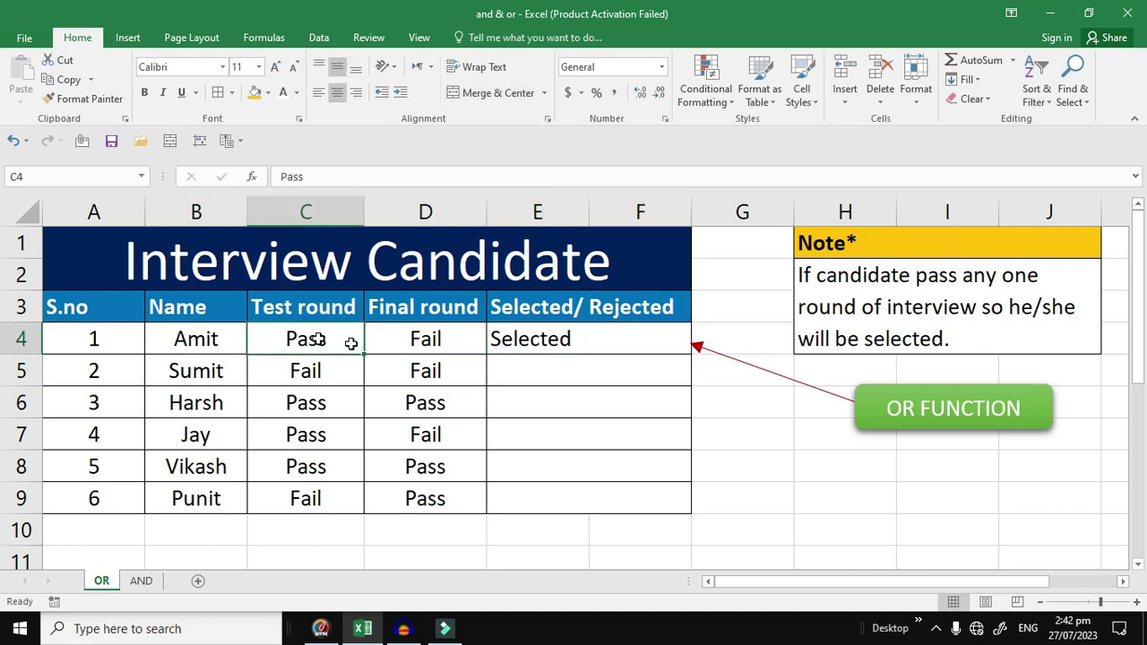
{"action": "left_click", "coordinate": [435, 337]}
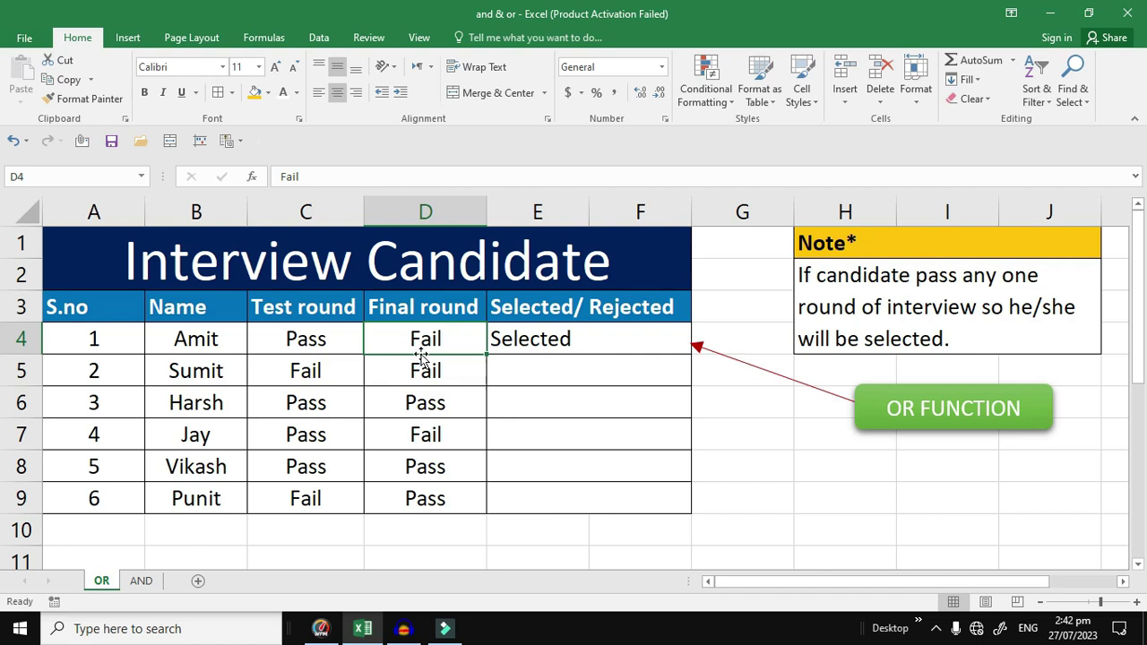
{"action": "left_click", "coordinate": [536, 346]}
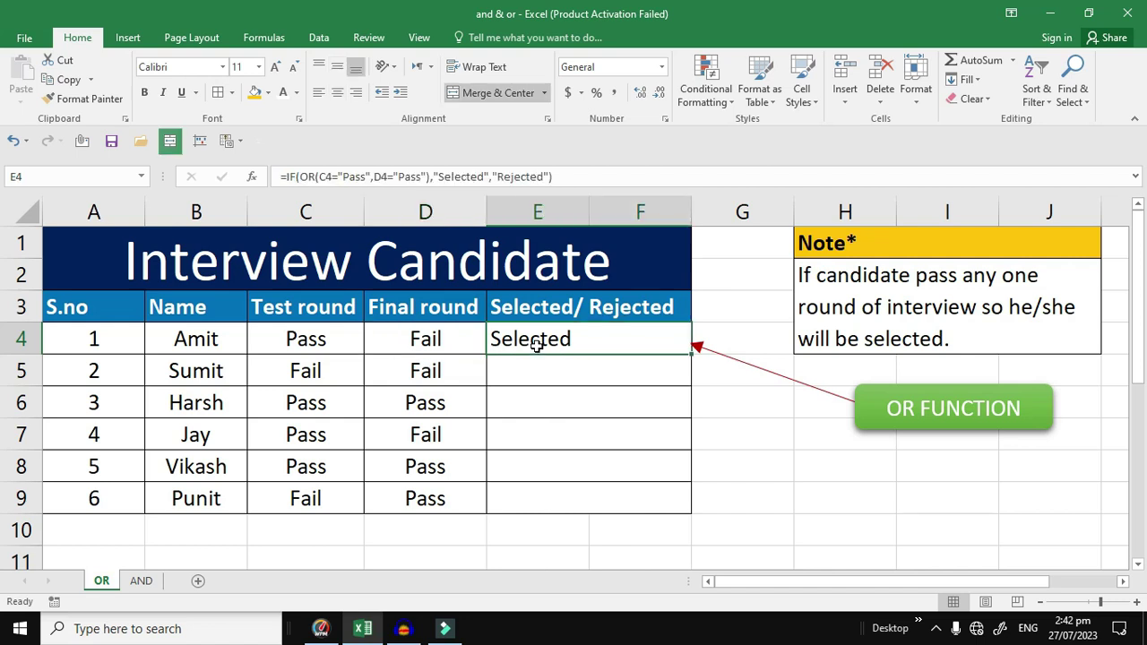
{"action": "left_click", "coordinate": [296, 365]}
{"action": "left_click", "coordinate": [415, 376]}
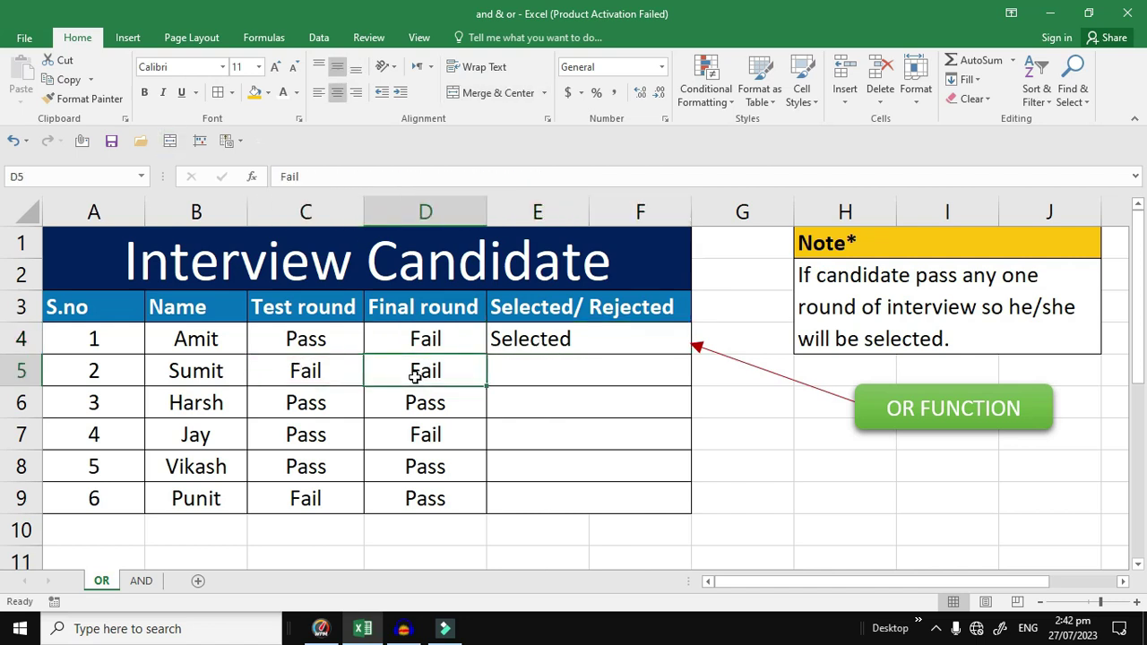
- Fill the IF/OR formula from E4 down to E9 and check rows 5 to 7 against their round results
{"action": "left_click", "coordinate": [550, 346]}
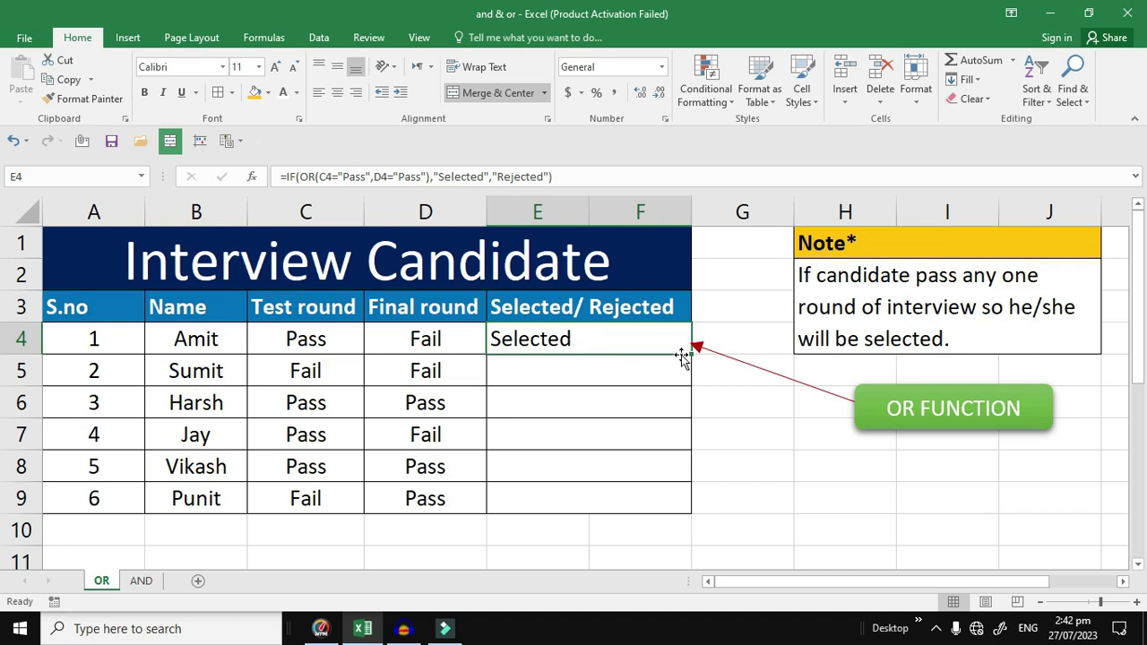
{"action": "left_click_drag", "start_coordinate": [690, 354], "coordinate": [699, 508]}
{"action": "left_click_drag", "start_coordinate": [285, 368], "coordinate": [449, 375]}
{"action": "left_click", "coordinate": [517, 374]}
{"action": "left_click_drag", "start_coordinate": [358, 409], "coordinate": [439, 405]}
{"action": "left_click", "coordinate": [535, 406]}
{"action": "left_click_drag", "start_coordinate": [333, 435], "coordinate": [403, 436]}
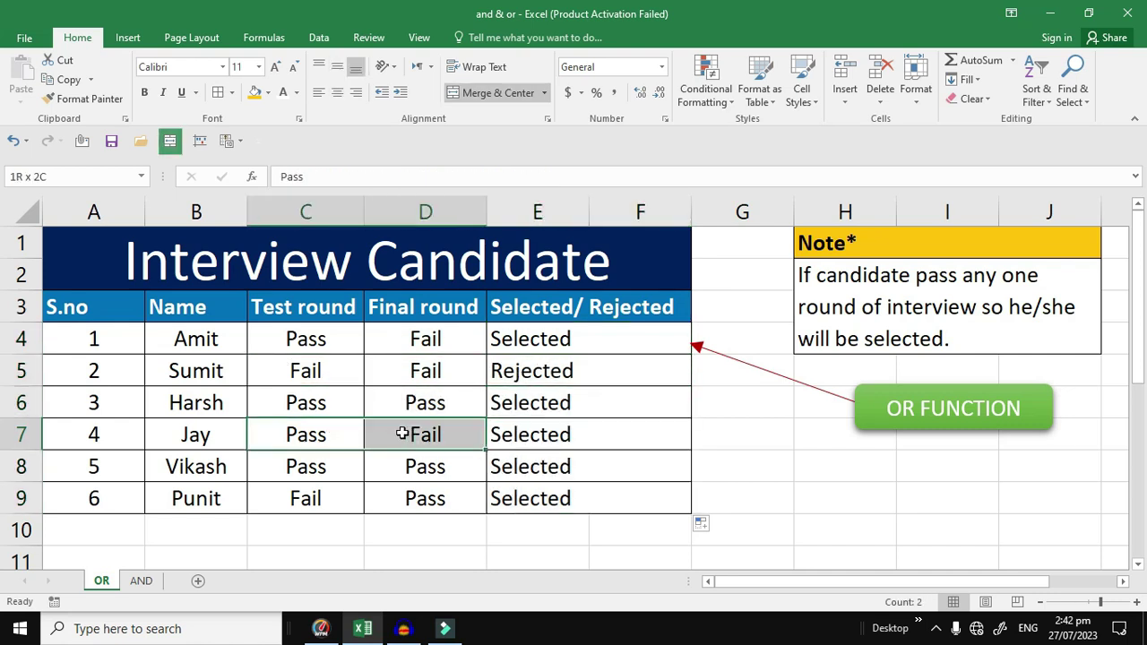
{"action": "left_click", "coordinate": [579, 438]}
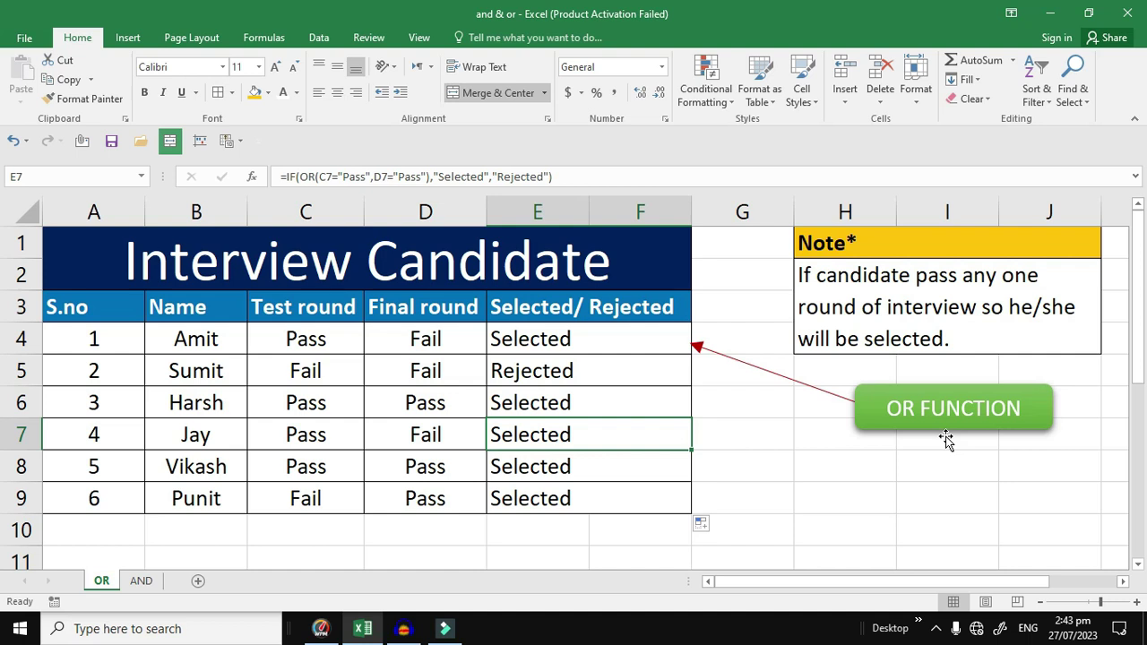
- Switch to the AND sheet and clear the existing results from E4:E9
{"action": "left_click", "coordinate": [143, 582]}
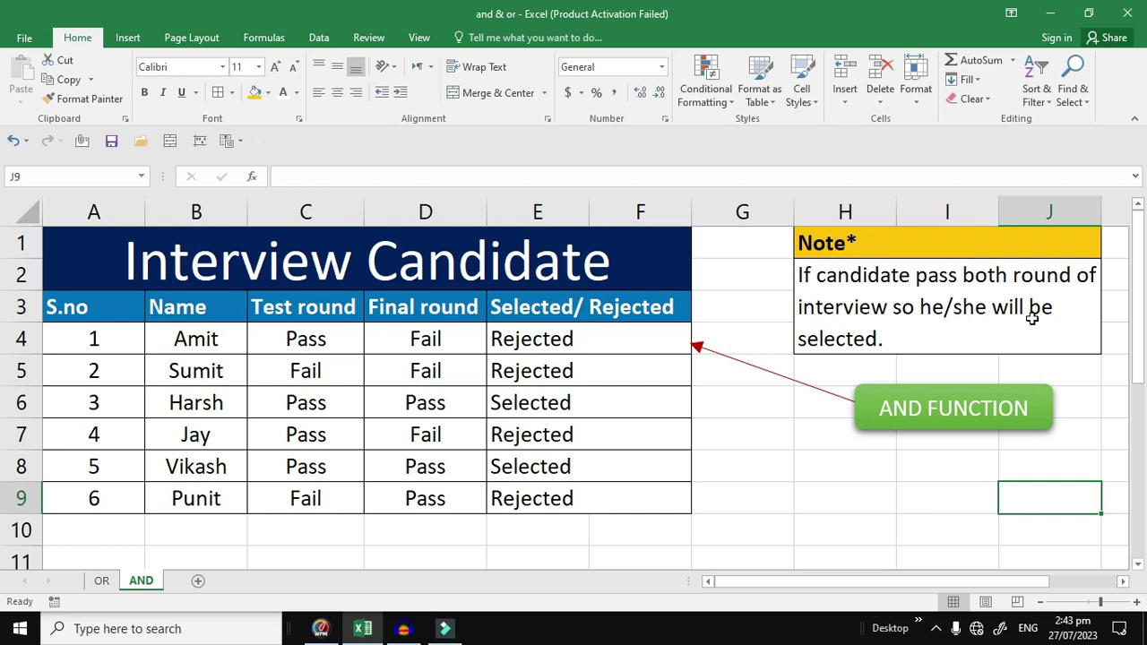
{"action": "left_click_drag", "start_coordinate": [576, 339], "coordinate": [584, 496]}
{"action": "key", "text": "Delete"}
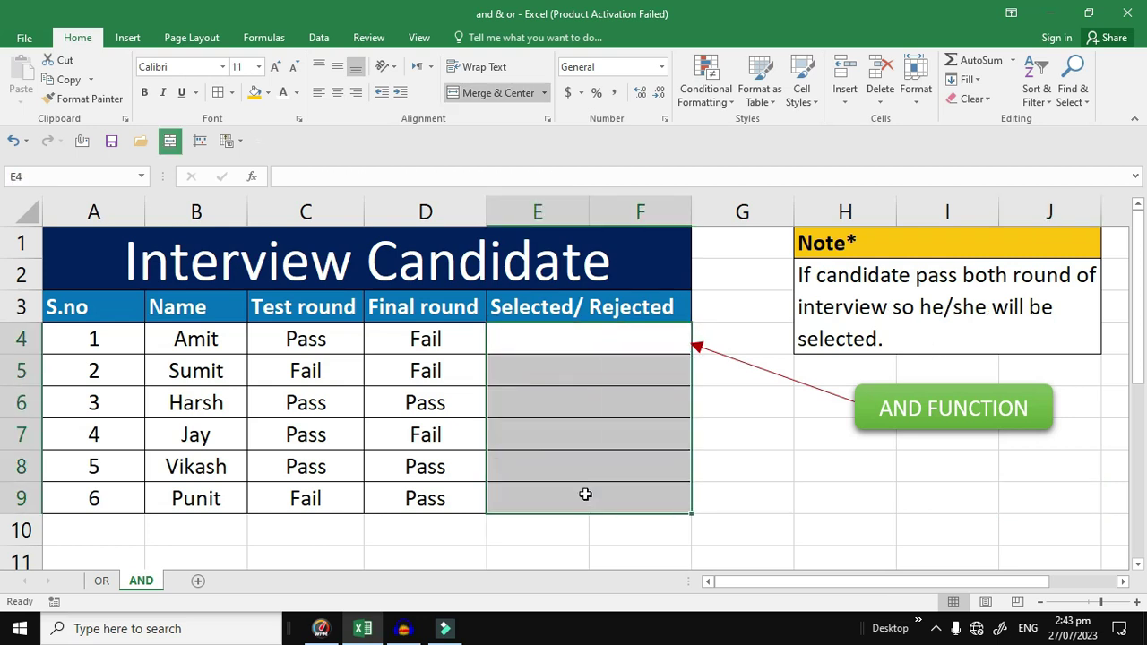
- Start an IF formula in E4 with an AND test that C4="pass" and D4="pass"
{"action": "left_click", "coordinate": [597, 352]}
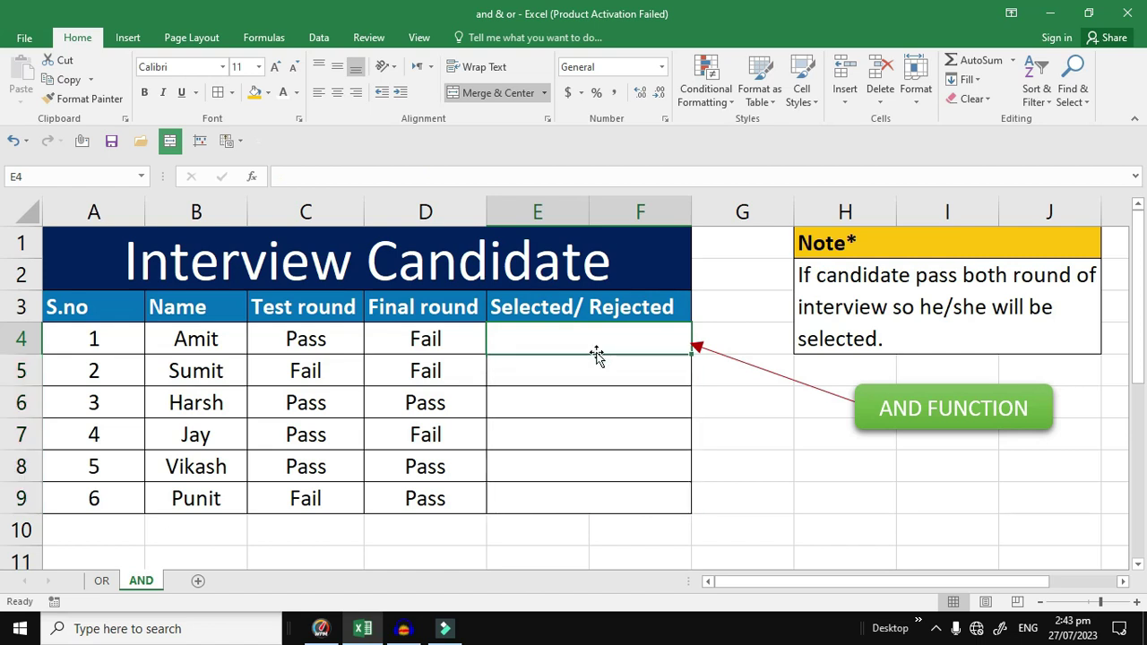
{"action": "type", "text": "=i"}
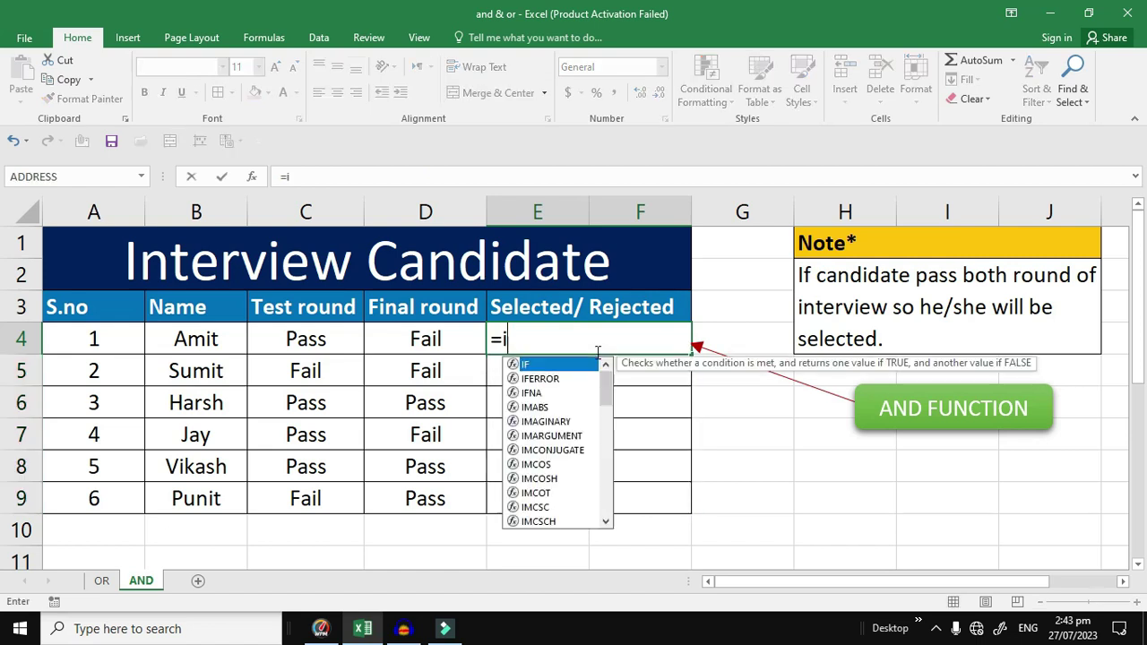
{"action": "type", "text": "f(and"}
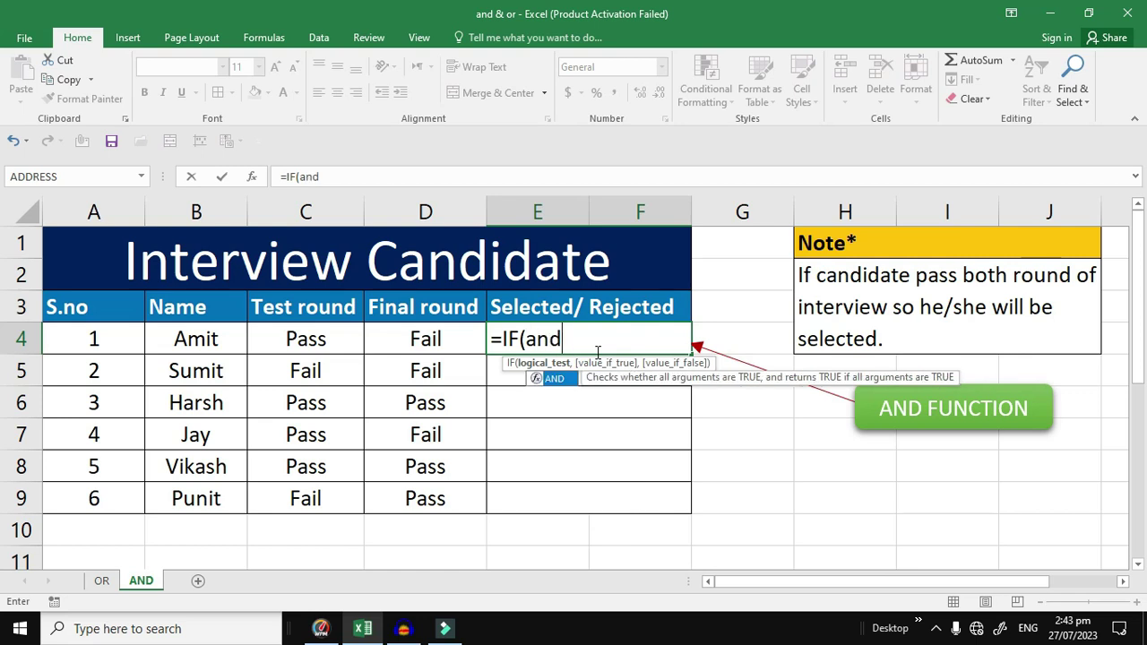
{"action": "key", "text": "Tab"}
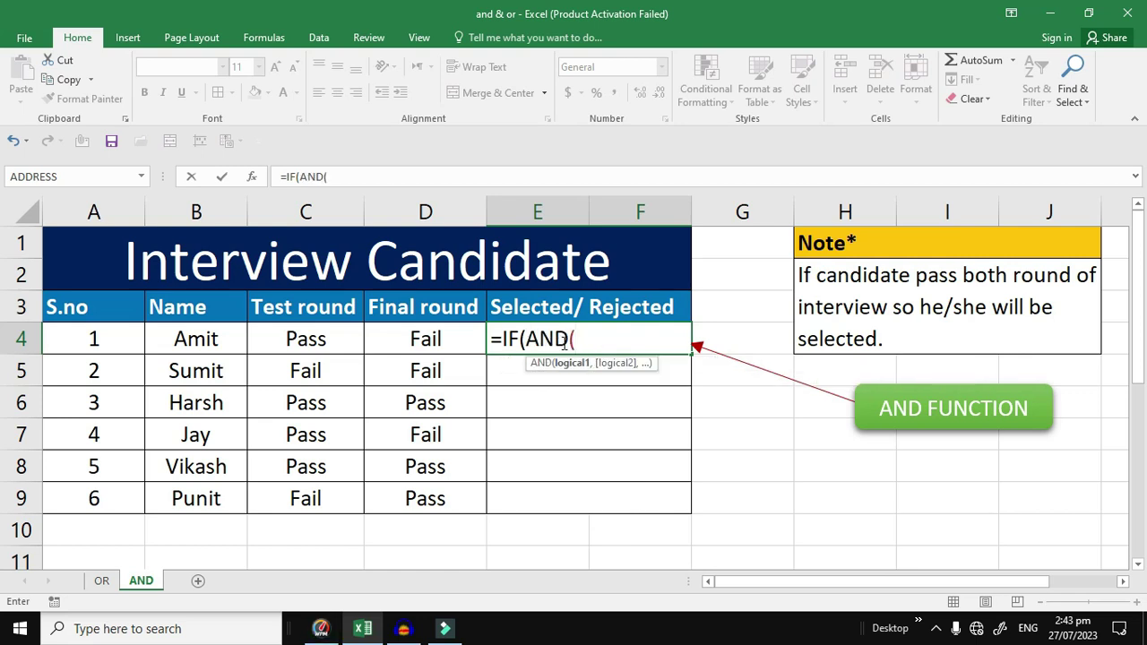
{"action": "left_click", "coordinate": [307, 340]}
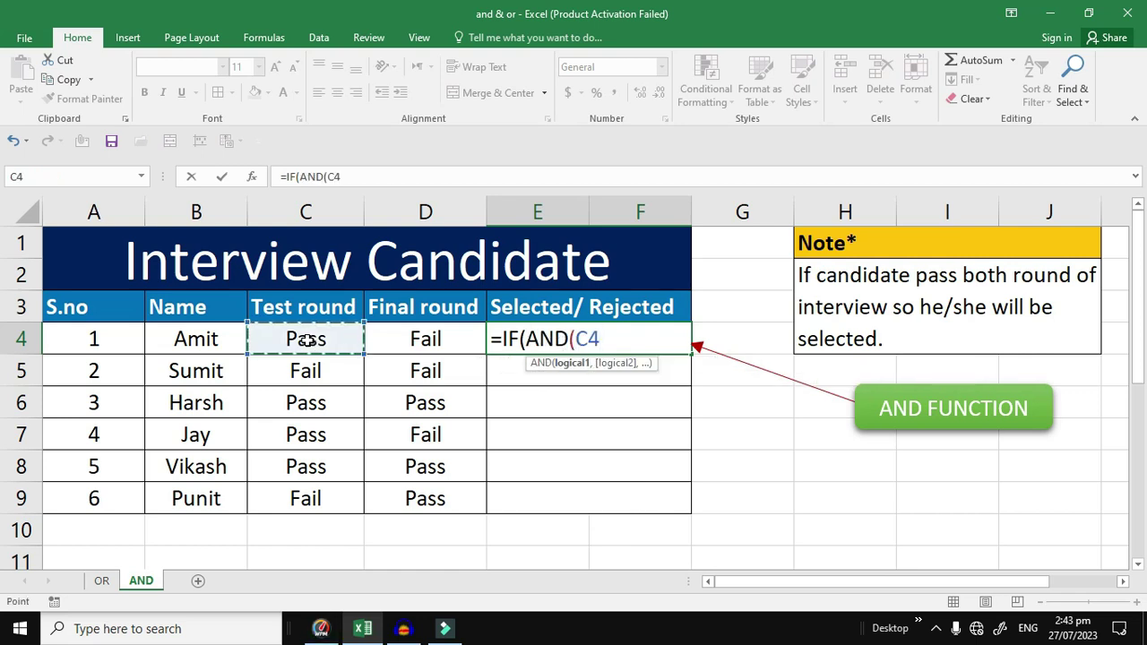
{"action": "type", "text": "=\"pass\","}
{"action": "left_click", "coordinate": [377, 340]}
{"action": "type", "text": "=\"pass\"),"}
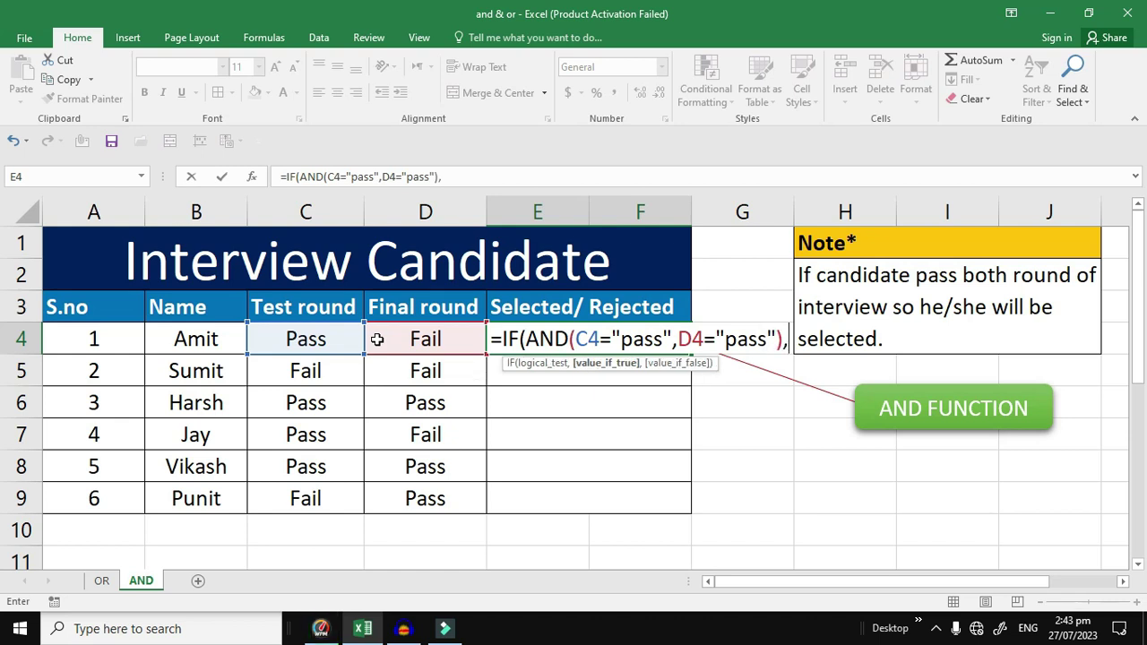
- Complete the IF/AND formula in E4 with "Selected" as the true value and "Rejected" as the false value
{"action": "type", "text": "\"Selecre"}
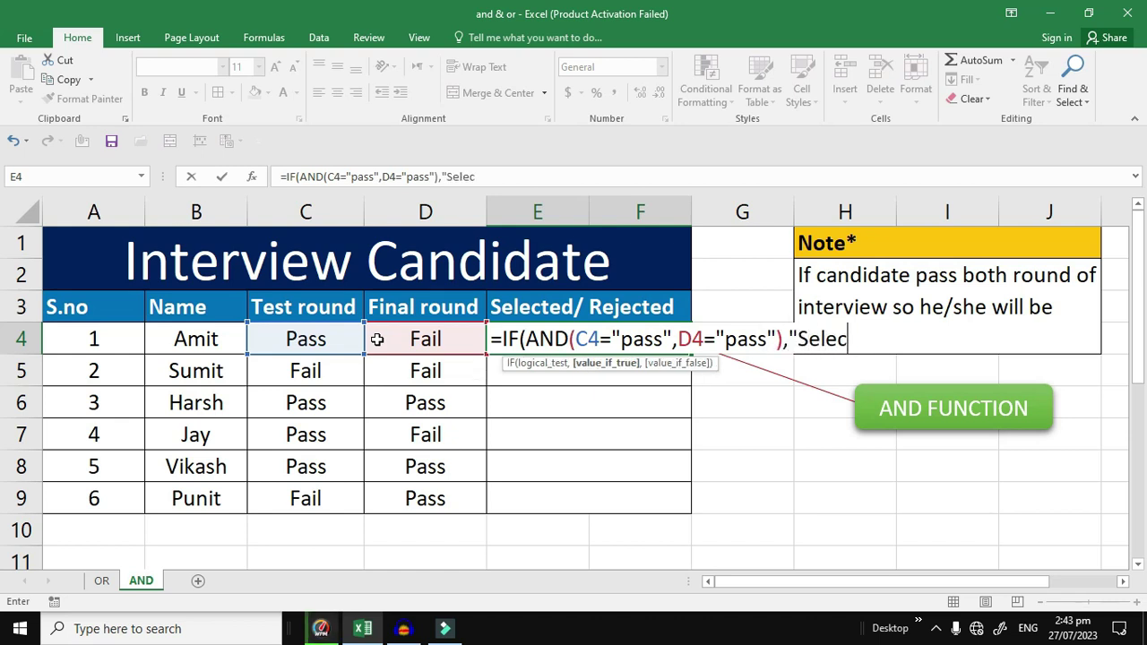
{"action": "key", "text": "BackSpace"}
{"action": "key", "text": "BackSpace"}
{"action": "type", "text": "ted\",\"Rejected"}
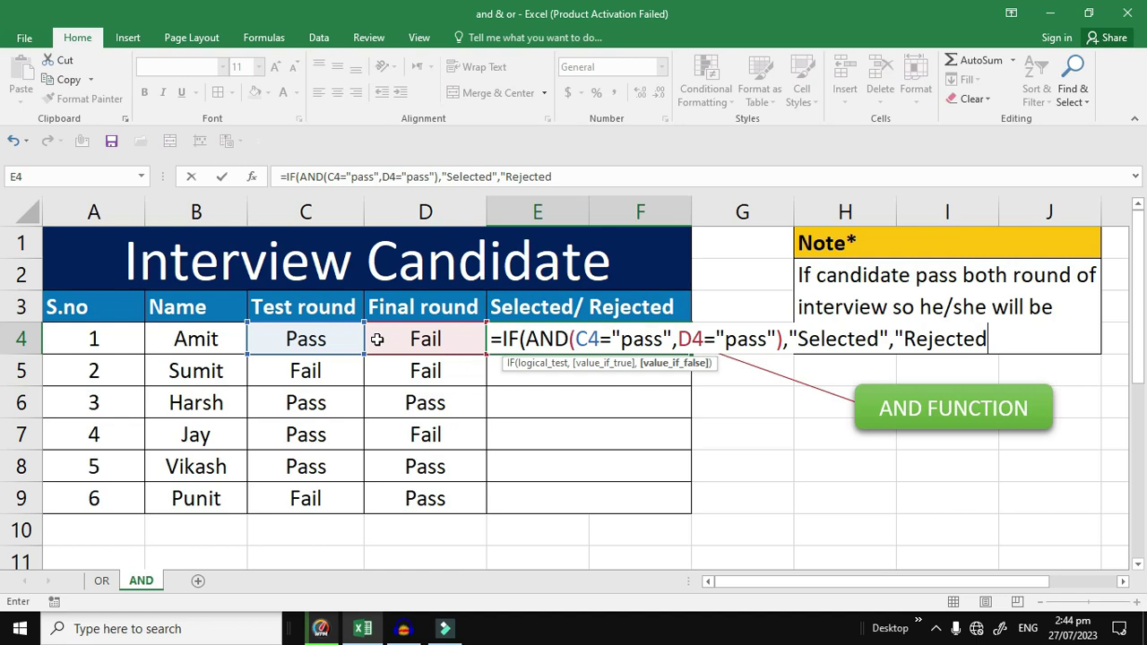
{"action": "type", "text": "\")"}
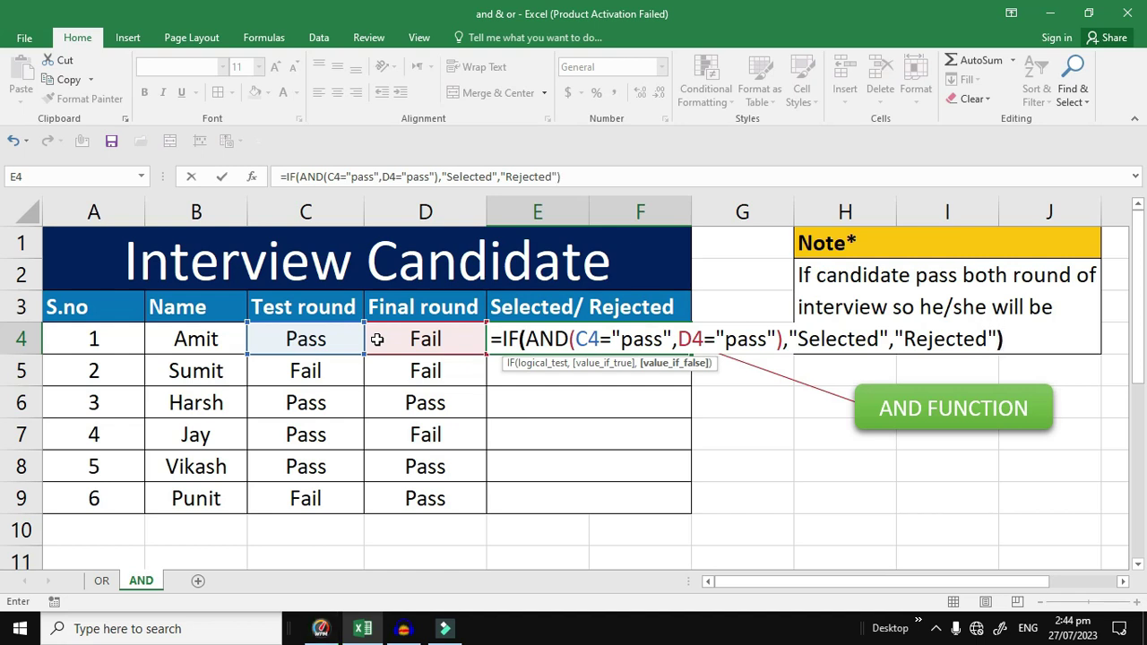
{"action": "key", "text": "Return"}
- Compare the result in E4 with row 4's round entries, and examine the test and final round entries in rows 5 and 6
{"action": "left_click", "coordinate": [504, 337]}
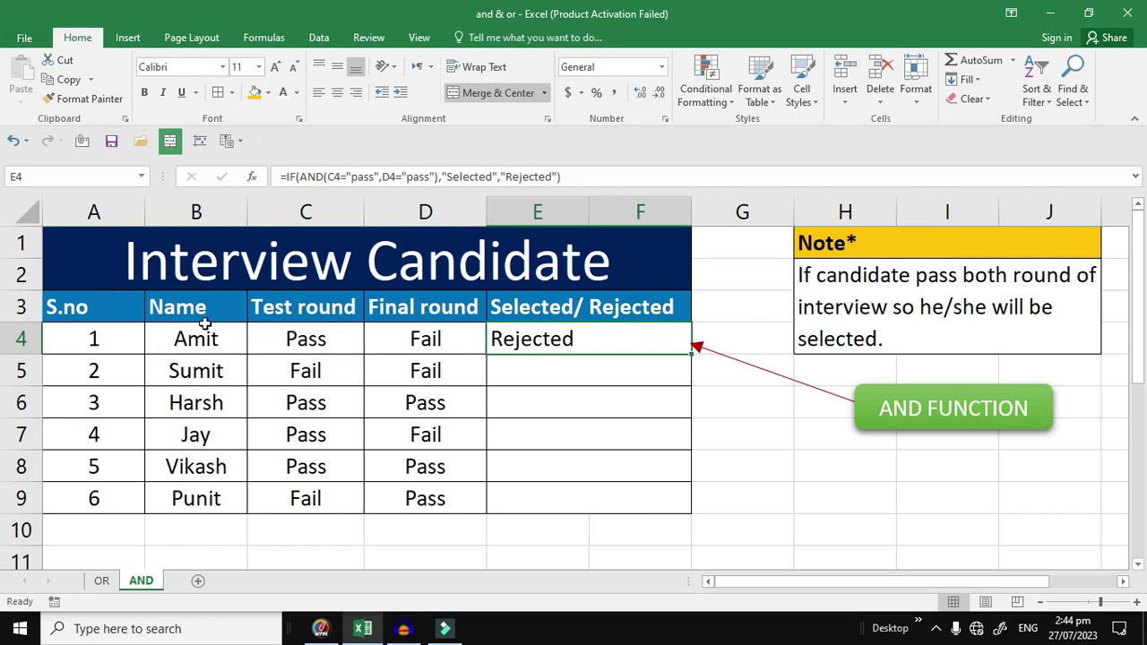
{"action": "left_click", "coordinate": [285, 345]}
{"action": "left_click", "coordinate": [401, 349]}
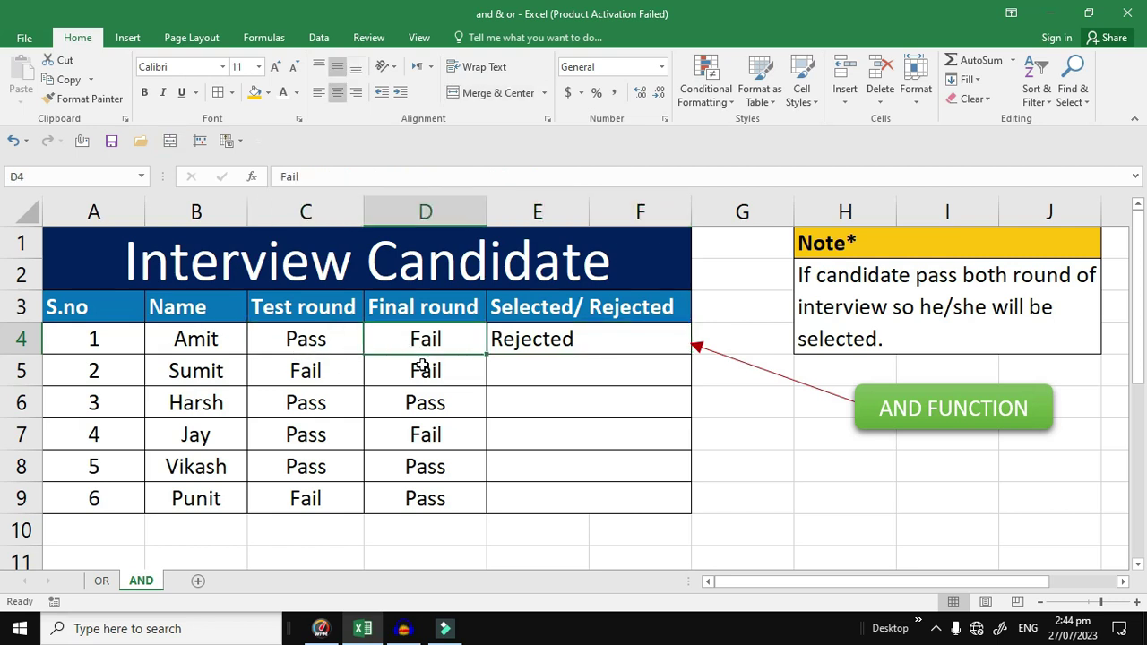
{"action": "left_click_drag", "start_coordinate": [352, 372], "coordinate": [401, 372]}
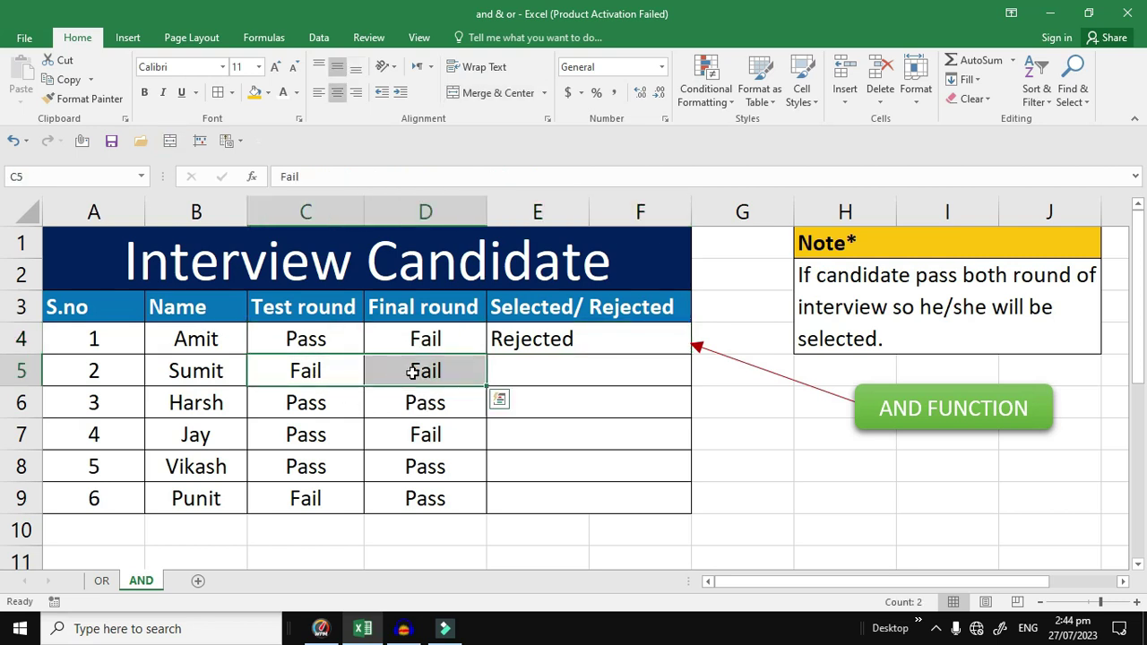
{"action": "left_click", "coordinate": [242, 408]}
{"action": "left_click", "coordinate": [305, 406]}
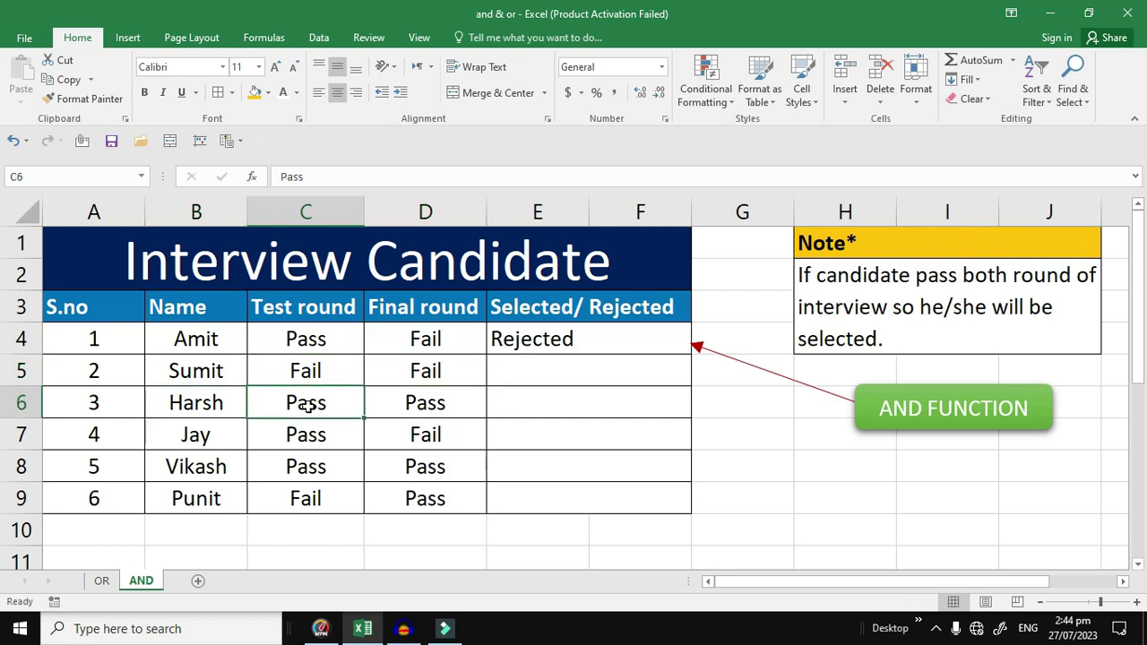
{"action": "left_click", "coordinate": [405, 421]}
{"action": "left_click", "coordinate": [415, 406]}
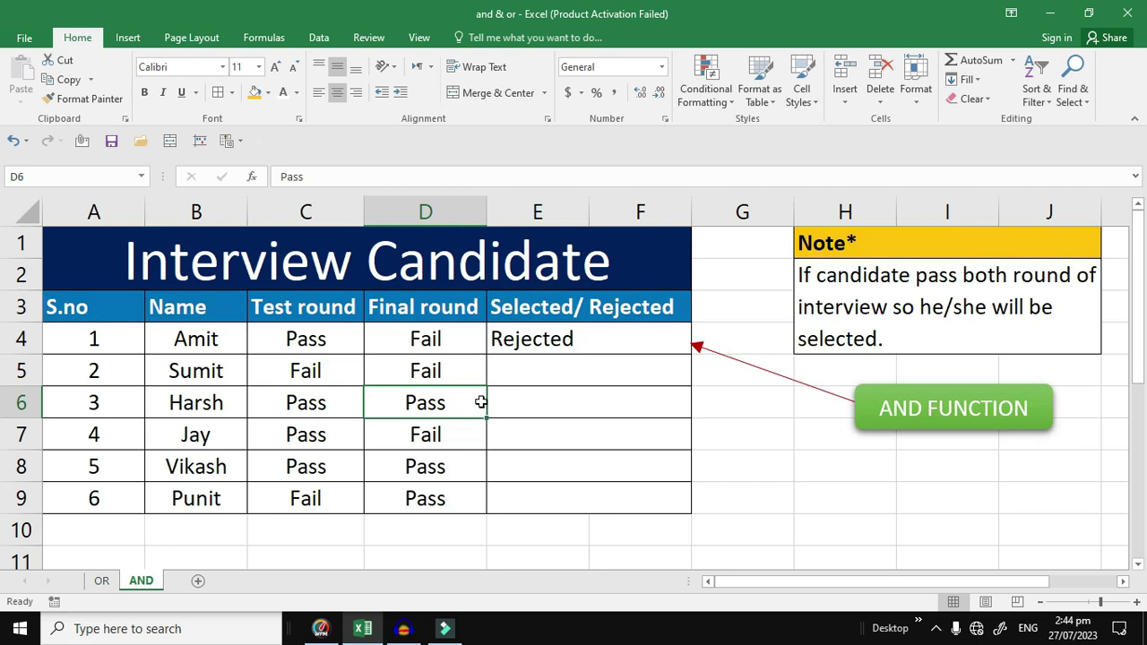
- Fill the IF/AND formula from E4 down to E9 and check the result in row 5
{"action": "left_click", "coordinate": [561, 351]}
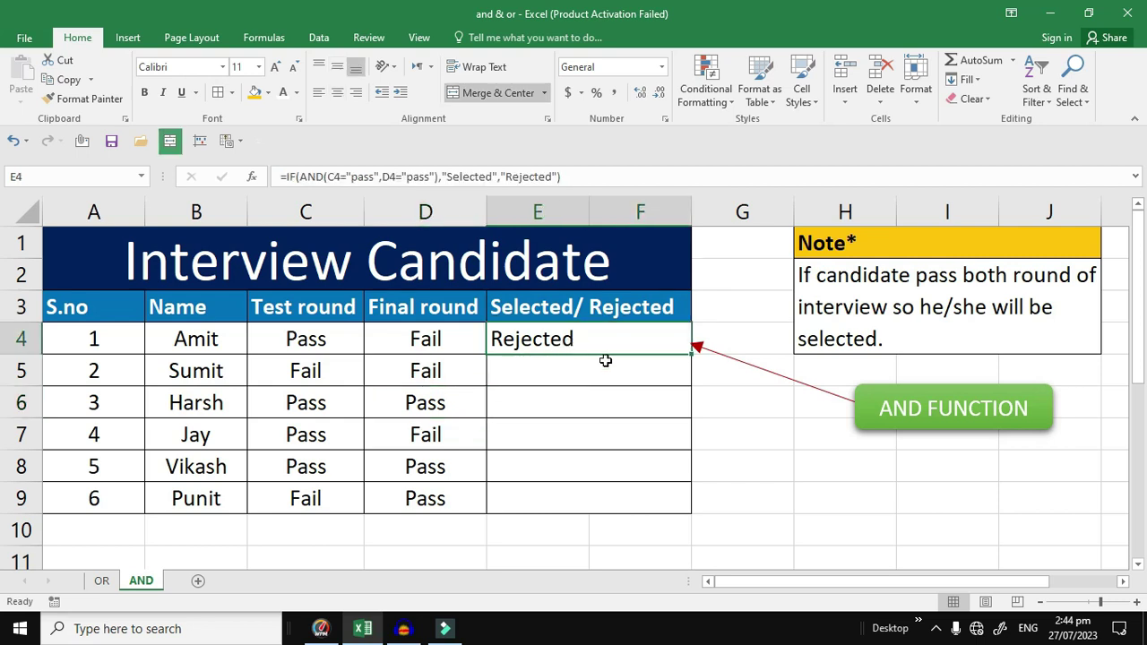
{"action": "left_click_drag", "start_coordinate": [691, 354], "coordinate": [695, 506]}
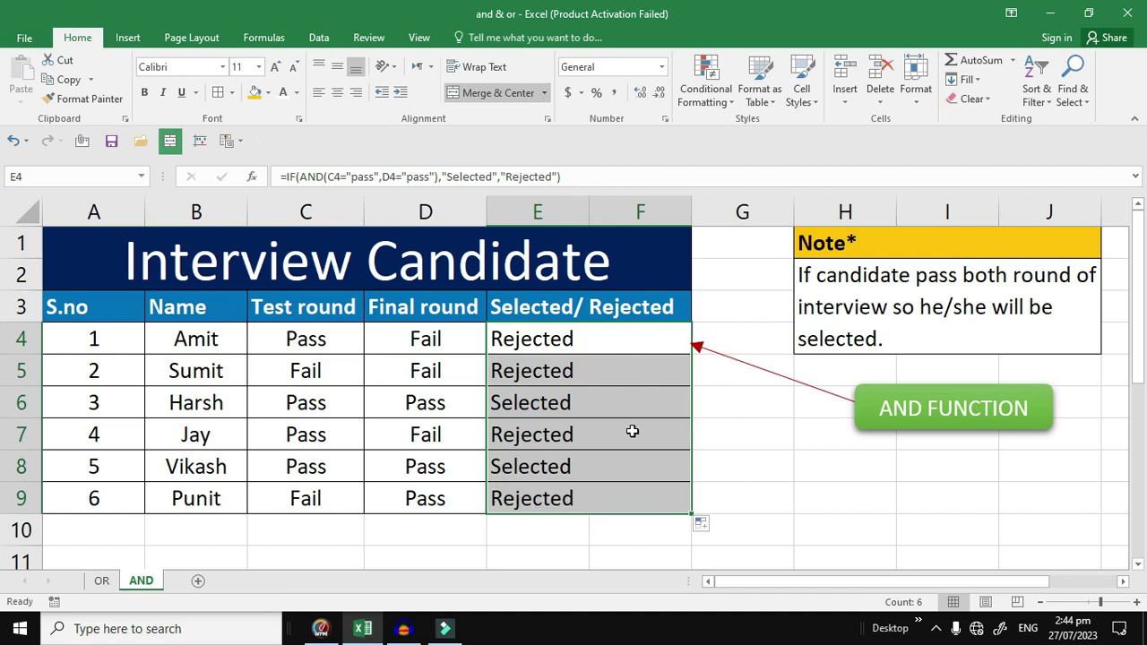
{"action": "left_click", "coordinate": [277, 376]}
{"action": "left_click", "coordinate": [576, 371]}
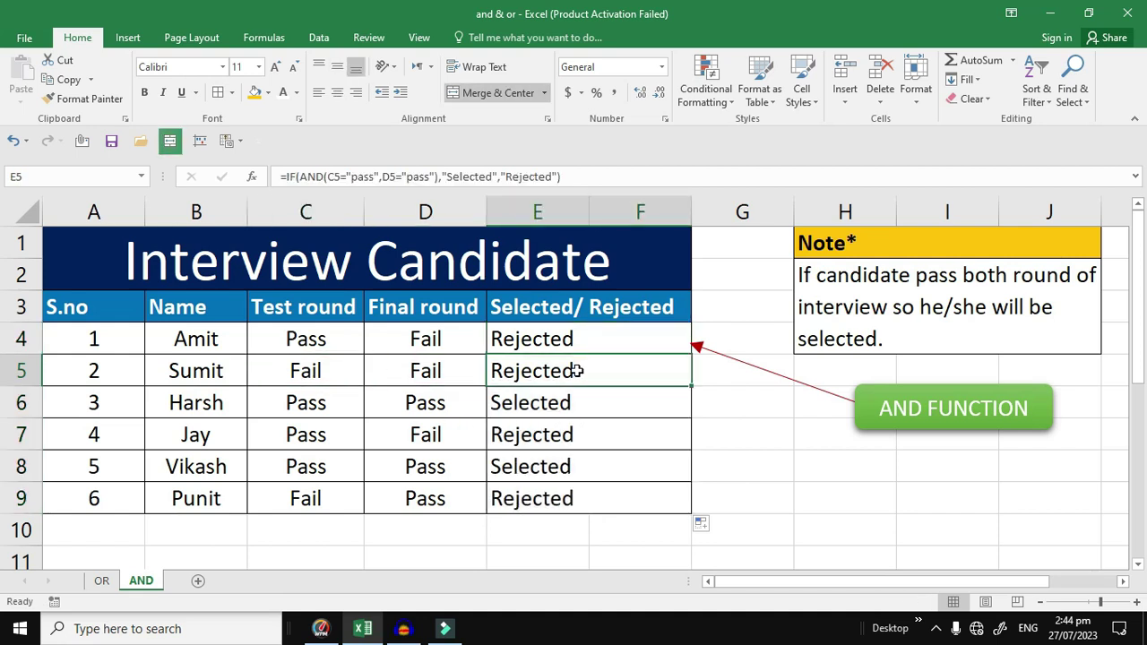
- Check the AND sheet's results in column E against the test and final round entries, covering rows 4, 6, 8 and 9
{"action": "left_click", "coordinate": [305, 339]}
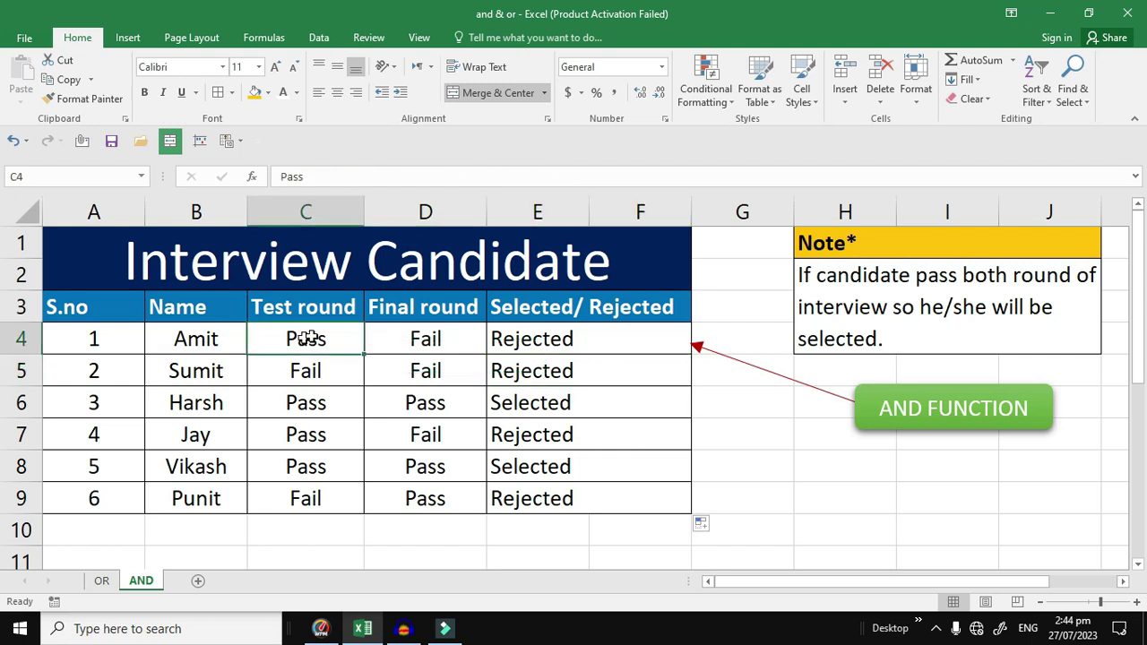
{"action": "left_click", "coordinate": [419, 341]}
{"action": "left_click", "coordinate": [547, 338]}
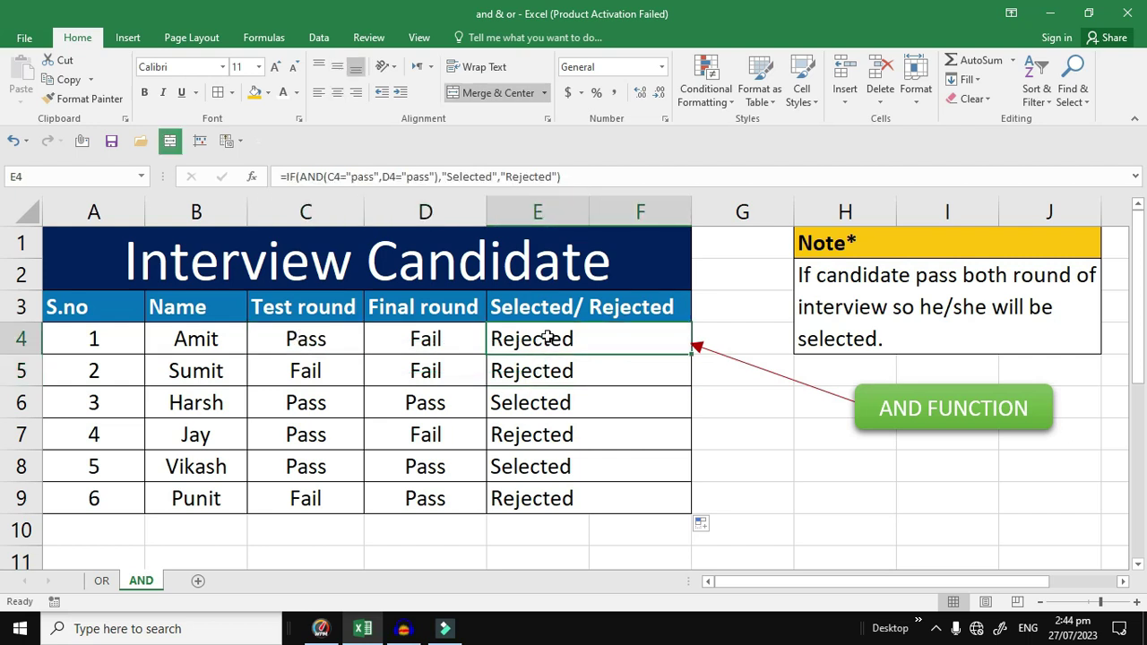
{"action": "left_click", "coordinate": [264, 411]}
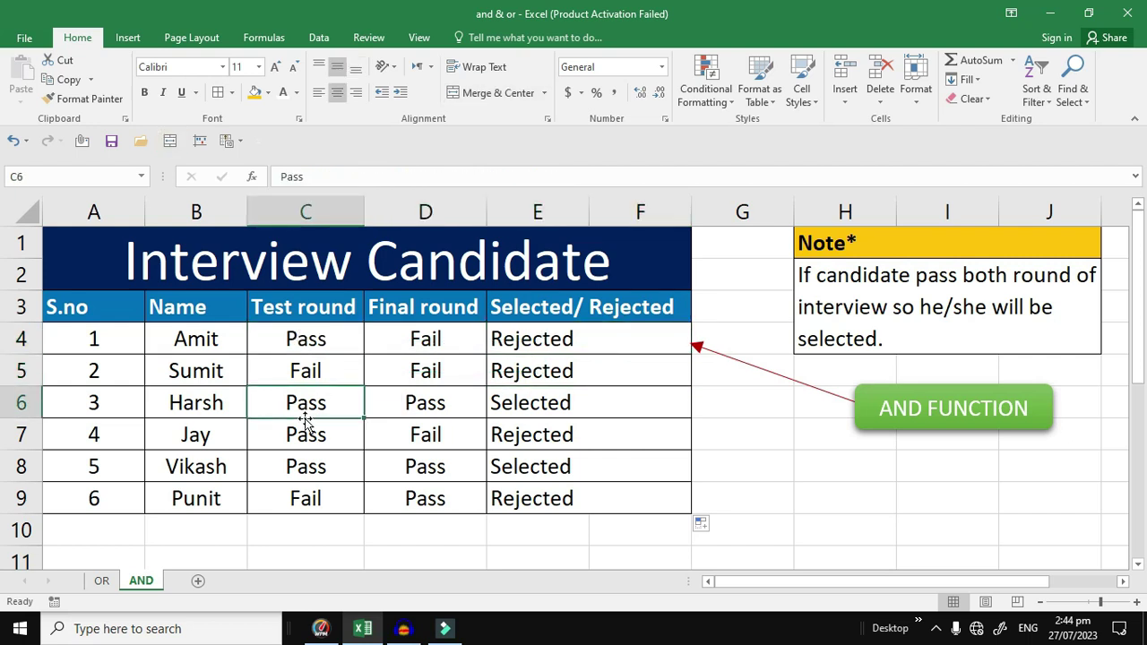
{"action": "left_click", "coordinate": [426, 405]}
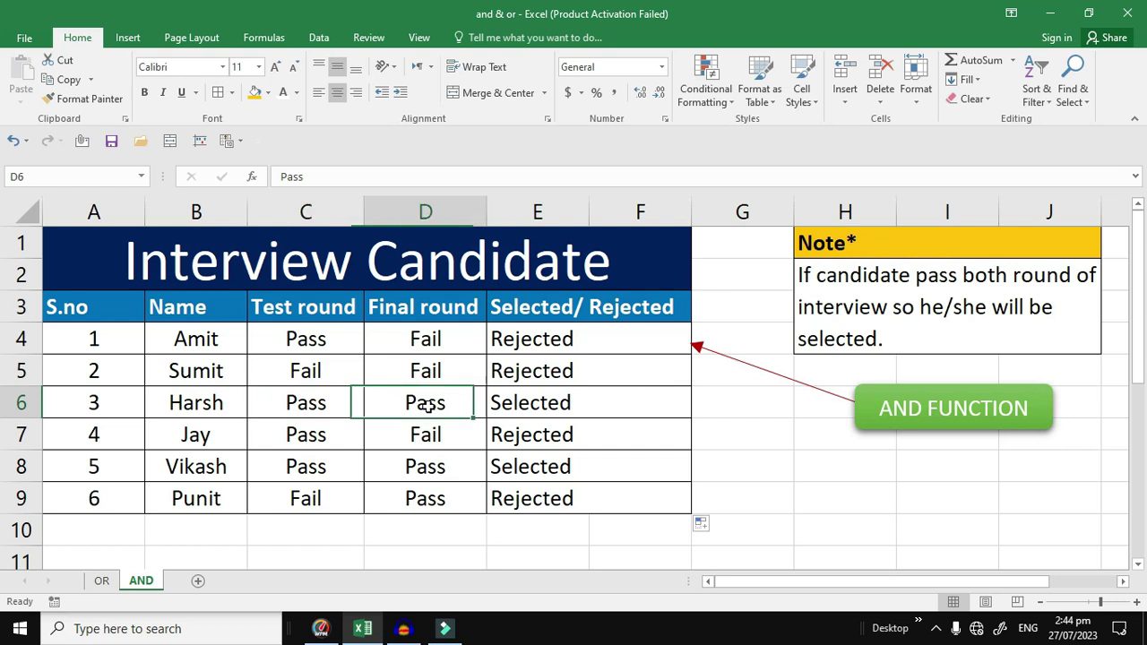
{"action": "left_click", "coordinate": [520, 405]}
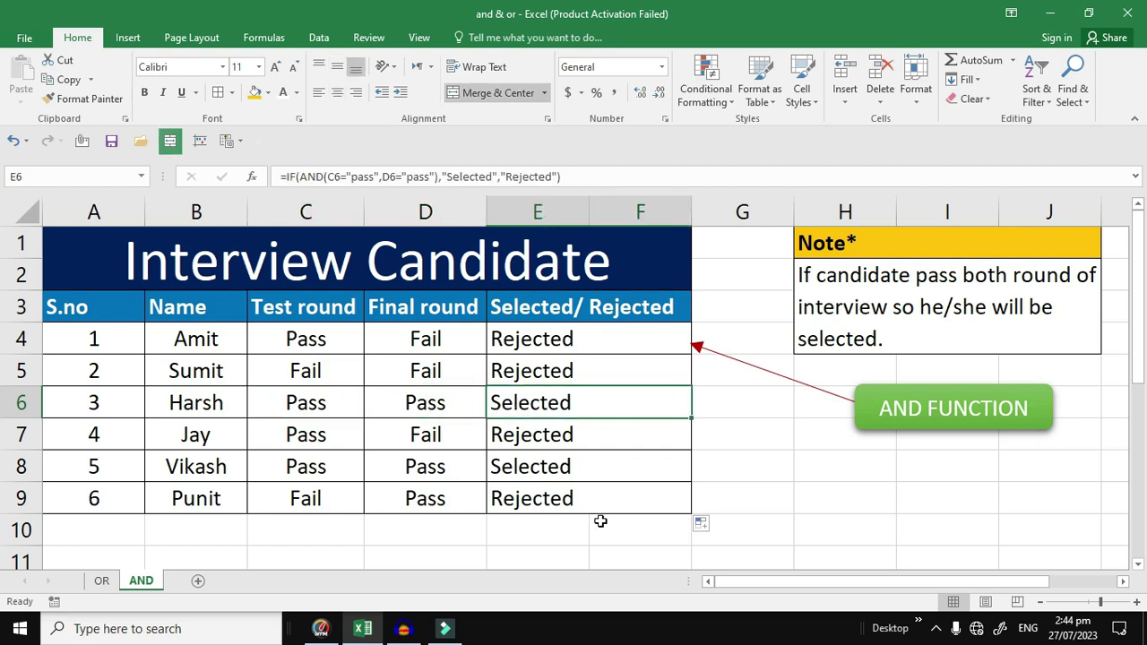
{"action": "left_click", "coordinate": [221, 472]}
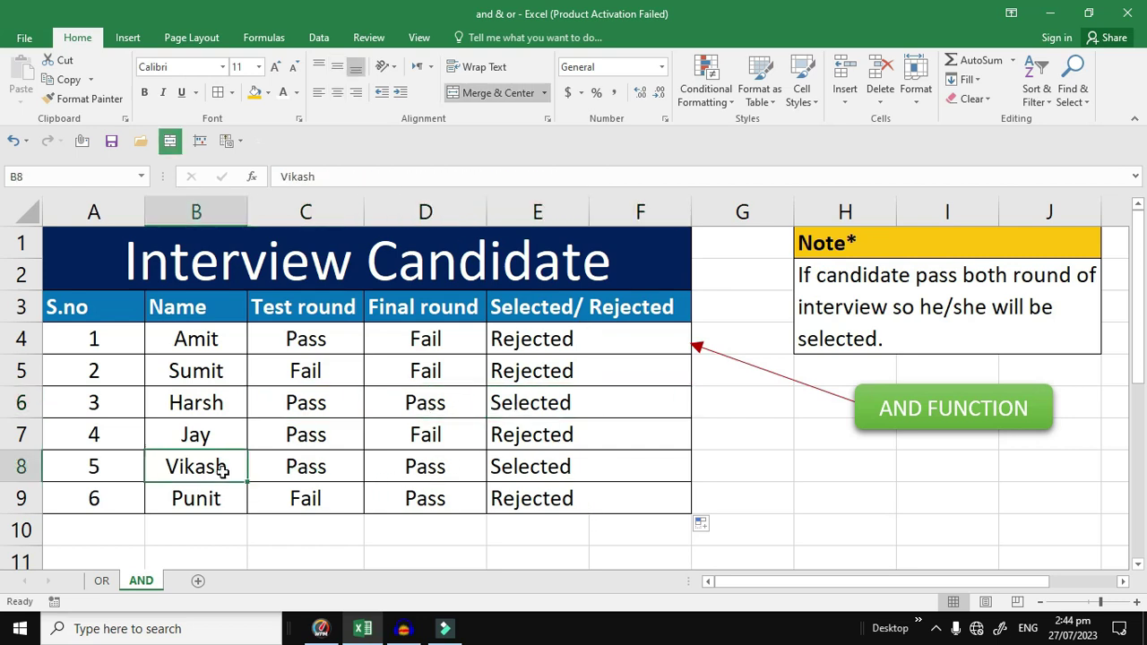
{"action": "left_click", "coordinate": [230, 405]}
{"action": "left_click_drag", "start_coordinate": [297, 408], "coordinate": [389, 404]}
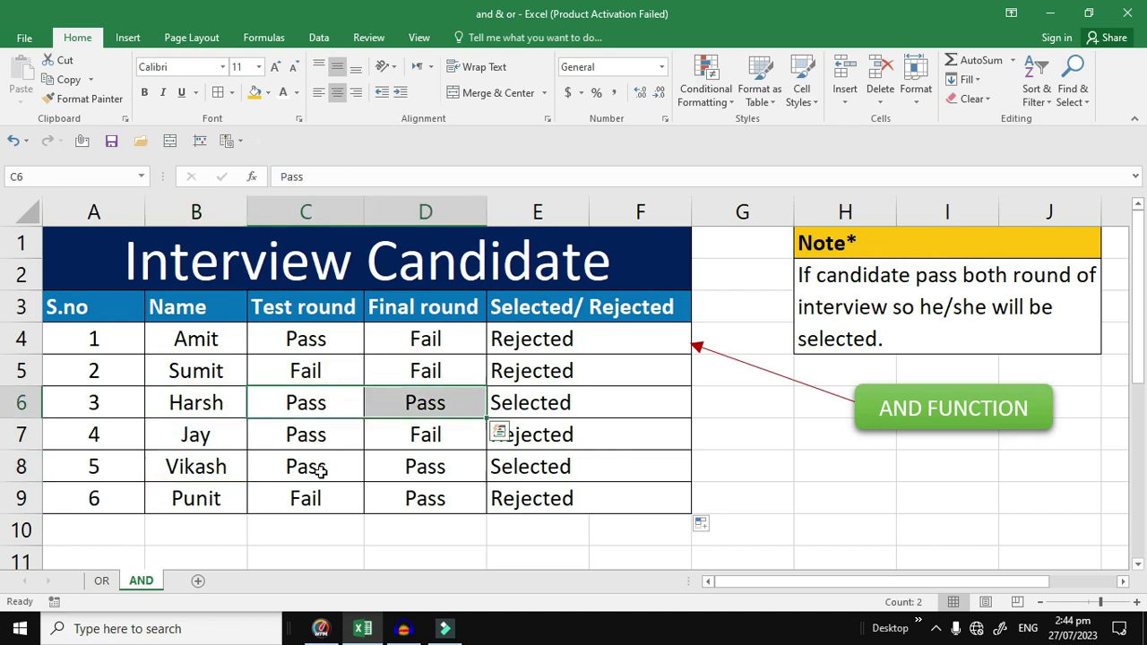
{"action": "left_click_drag", "start_coordinate": [321, 472], "coordinate": [400, 472]}
{"action": "left_click", "coordinate": [609, 506]}
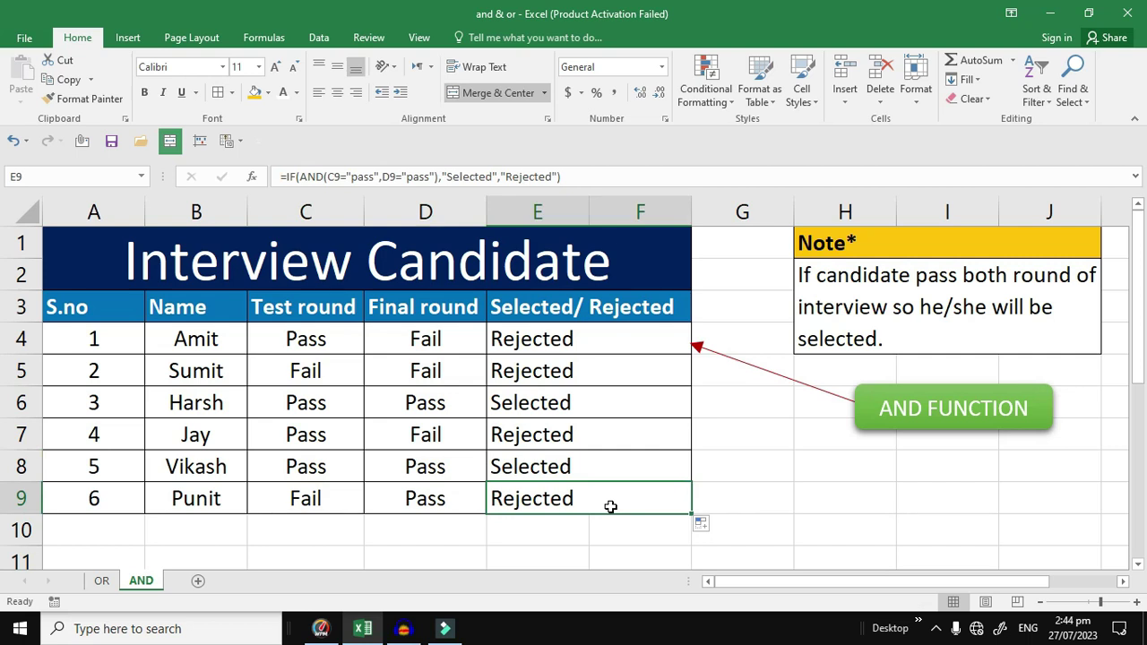
- Review row 4's round entries and result on the OR sheet for comparison, and return to the AND sheet
{"action": "left_click", "coordinate": [103, 581]}
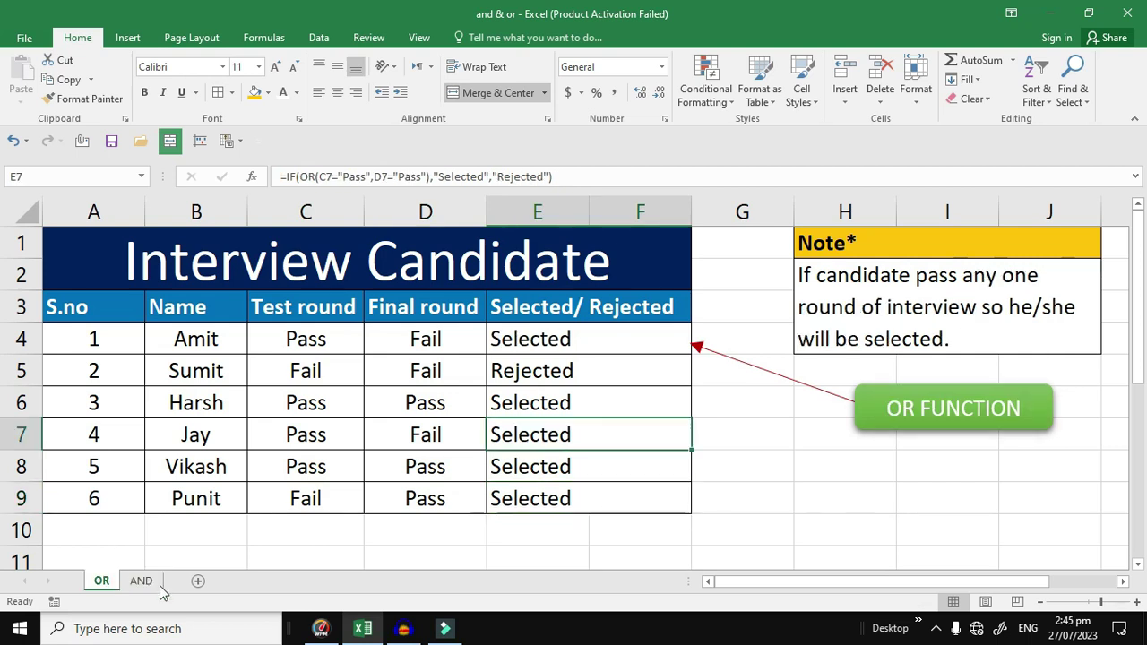
{"action": "left_click_drag", "start_coordinate": [301, 338], "coordinate": [379, 338]}
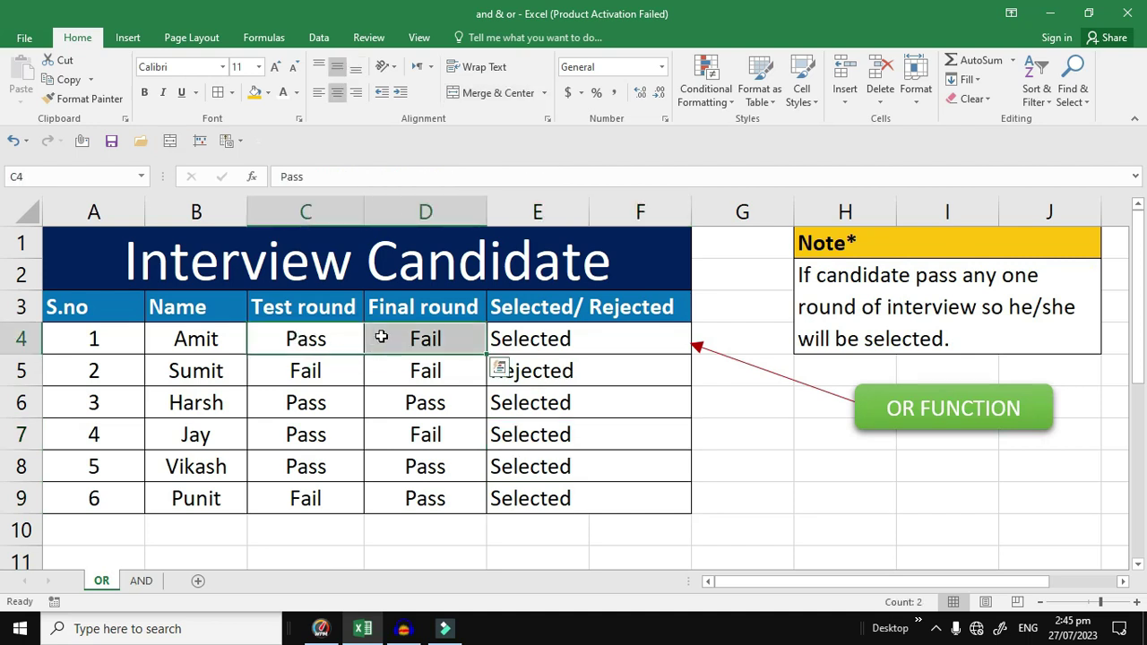
{"action": "left_click", "coordinate": [551, 343]}
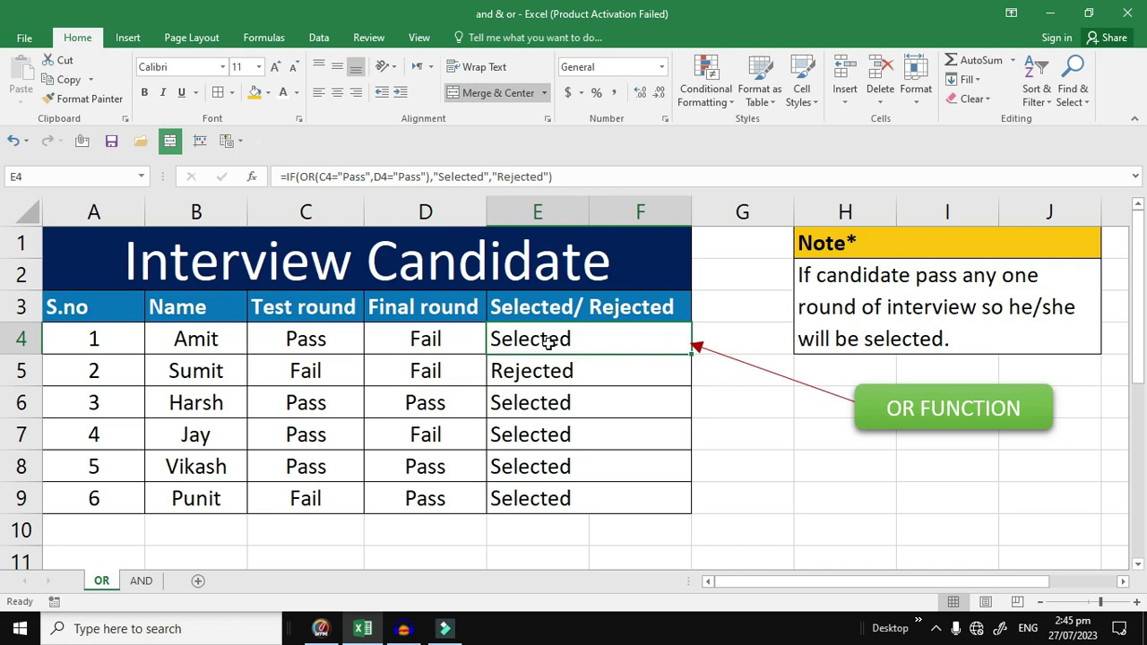
{"action": "left_click", "coordinate": [155, 583]}
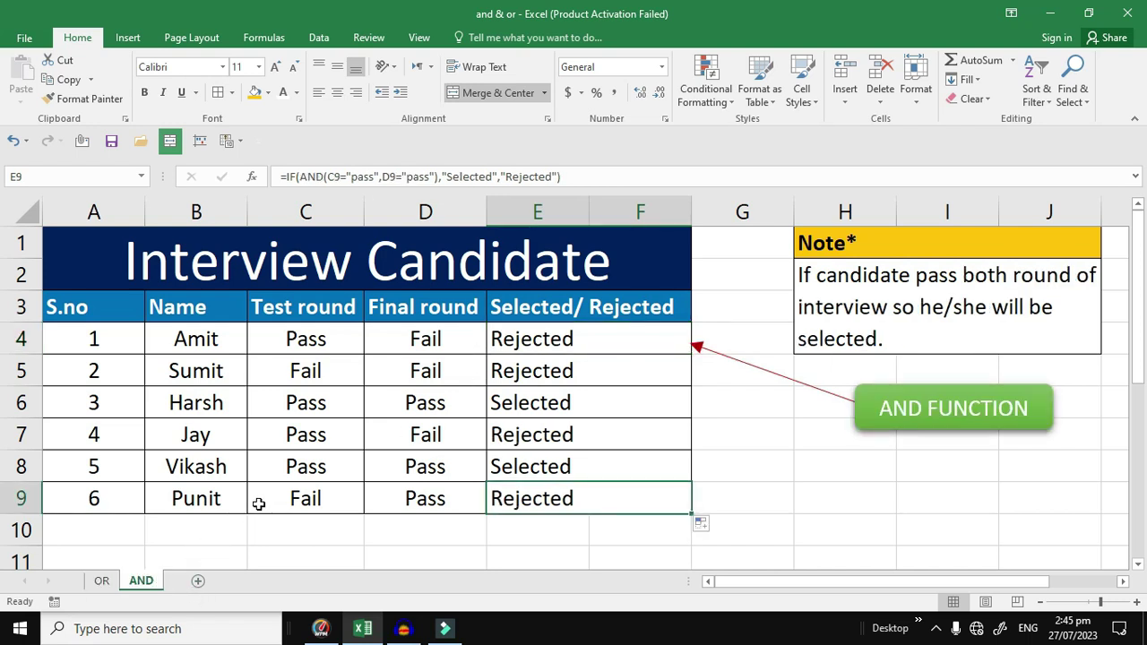